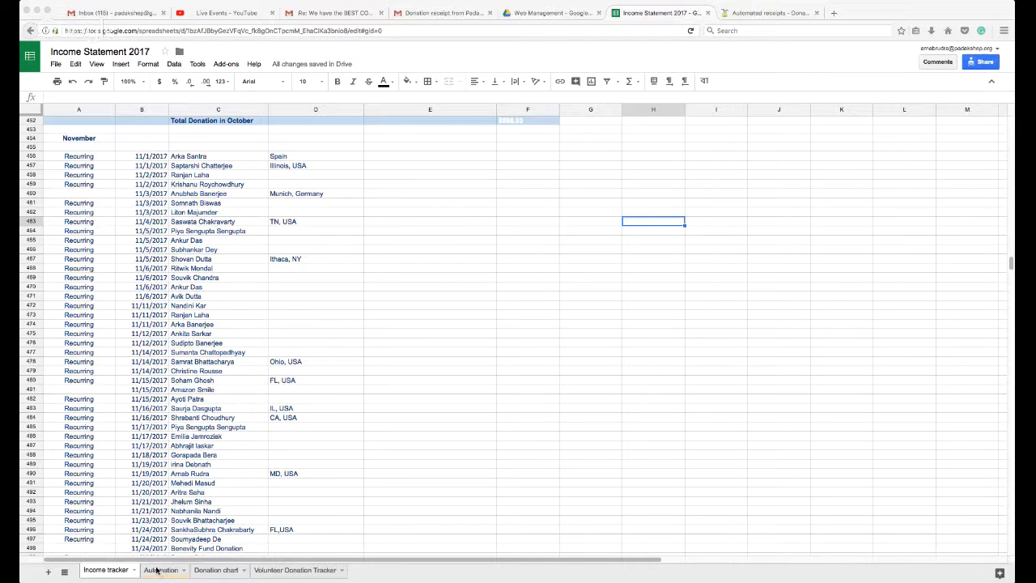
Compare the donation rows in the Automation sheet with the November entries in the Income tracker sheet, ending on Automation
left_click(158, 569)
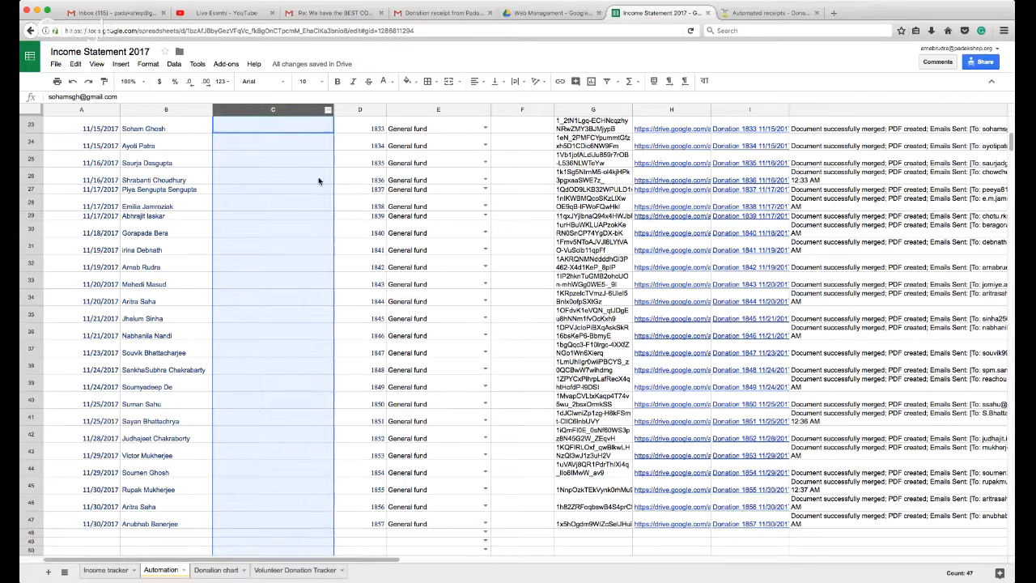
scroll(346, 220, "up", 6)
scroll(347, 220, "up", 2)
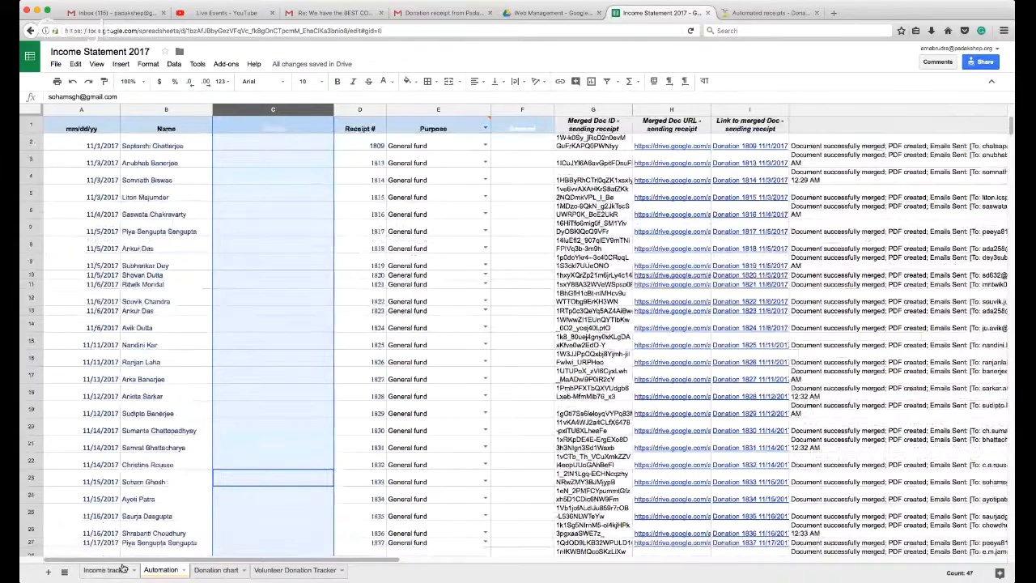
left_click(91, 570)
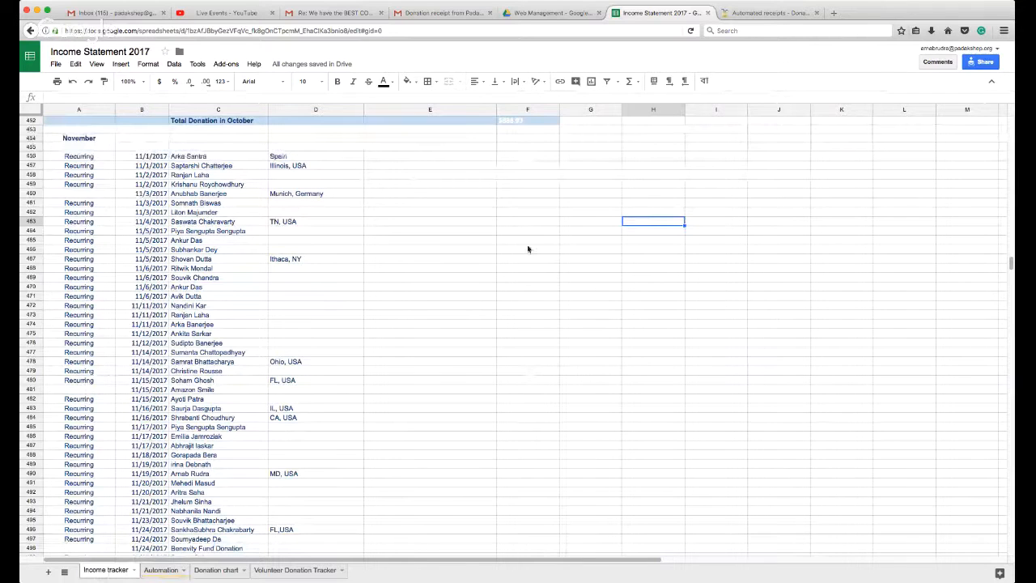
left_click(161, 571)
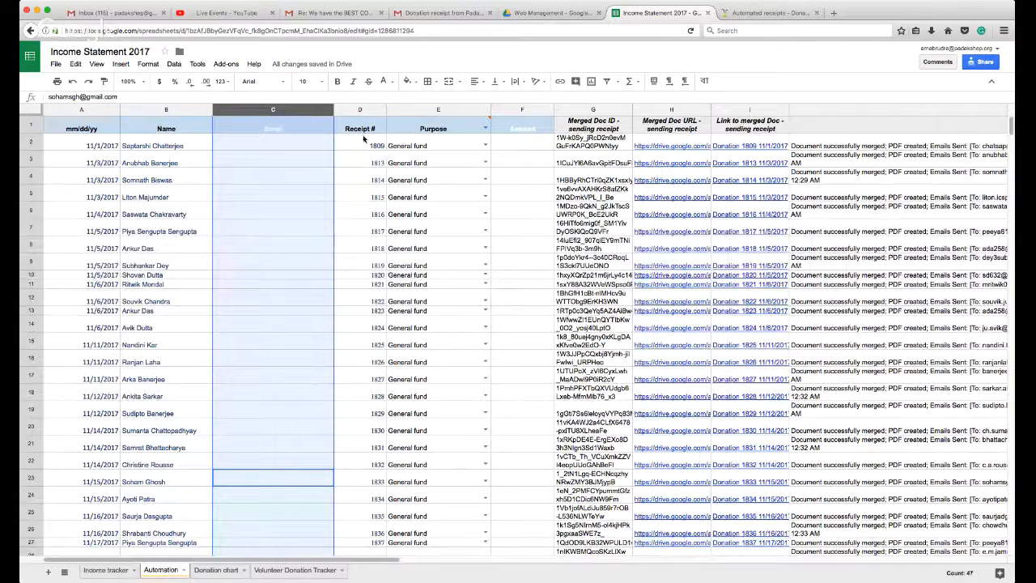
Examine the allowed Purpose choices for the first donation row in the Automation sheet, leaving the value unchanged
mouse_move(457, 148)
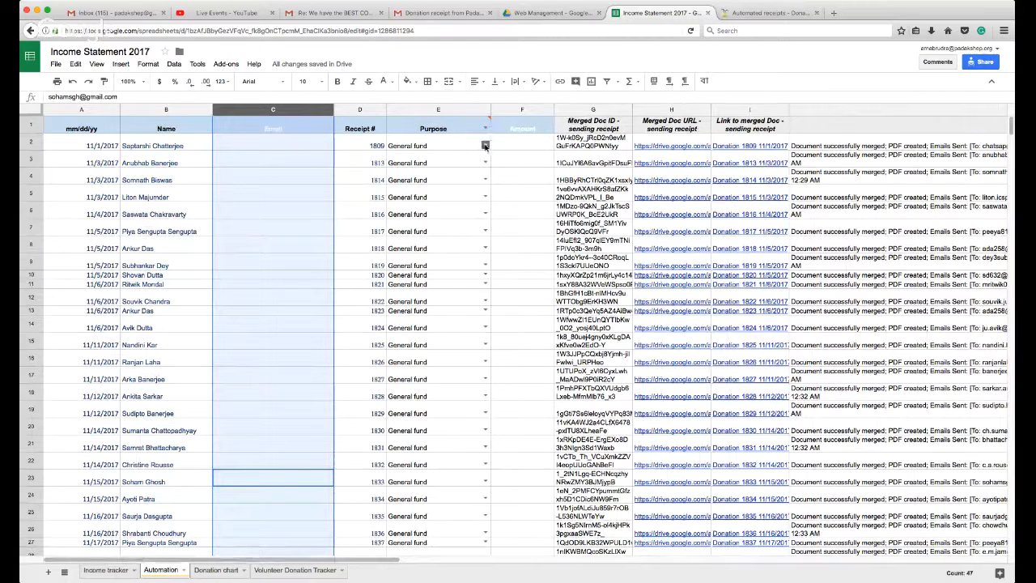
left_click(485, 146)
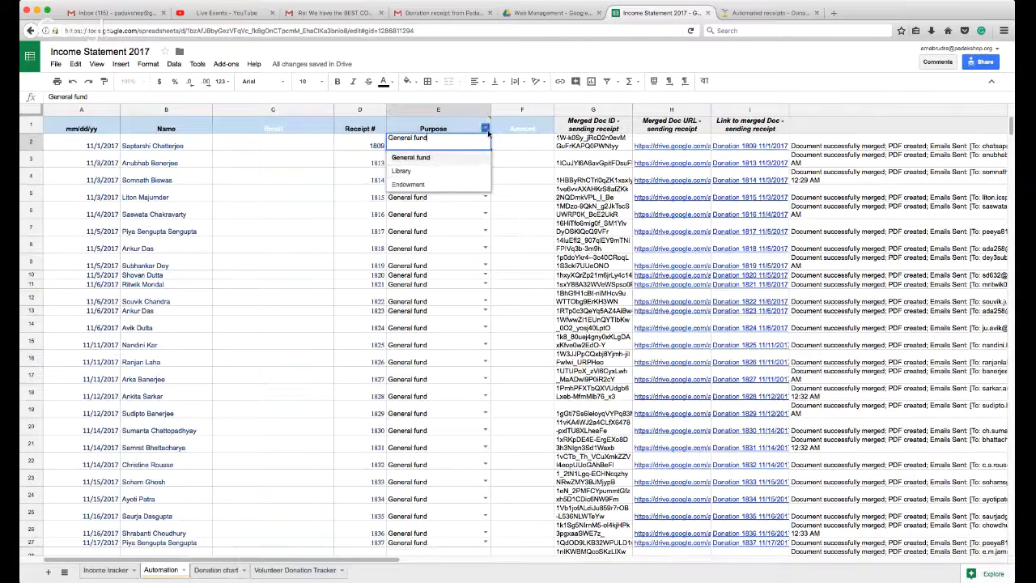
left_click(484, 96)
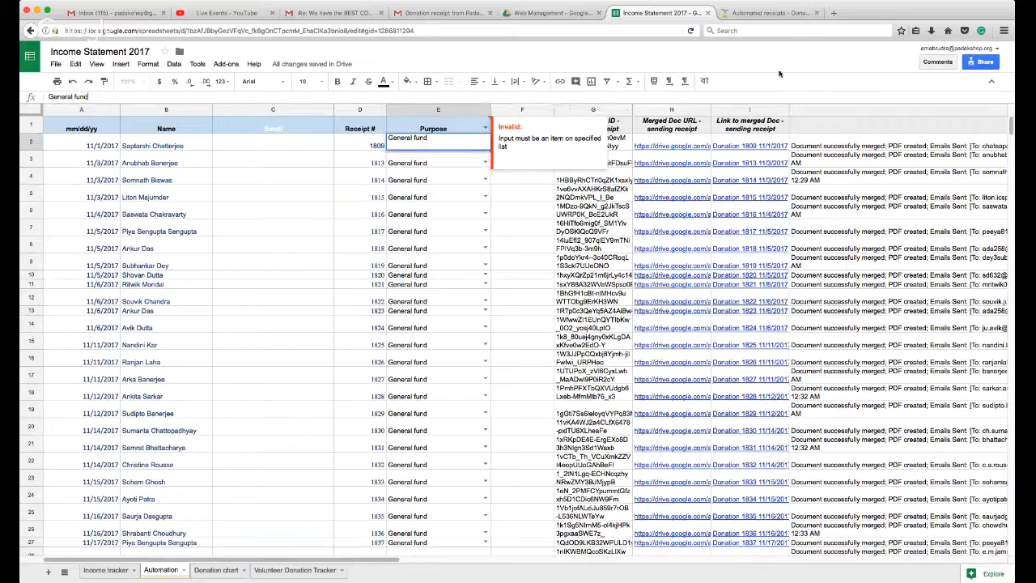
left_click(462, 122)
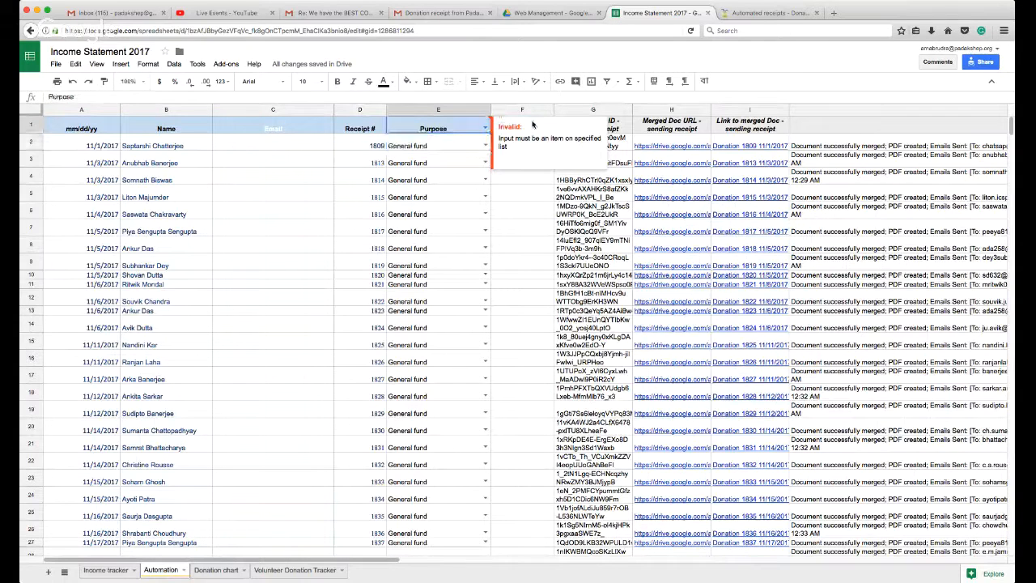
left_click(522, 214)
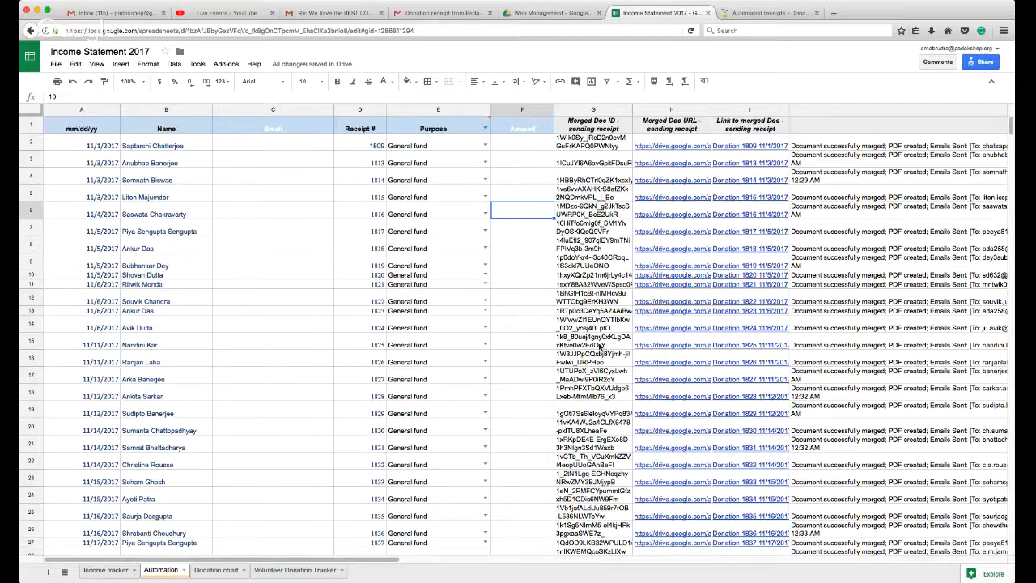
Launch the autoCrat add-on and open the existing "sending receipt" job for editing
left_click(219, 67)
mouse_move(240, 121)
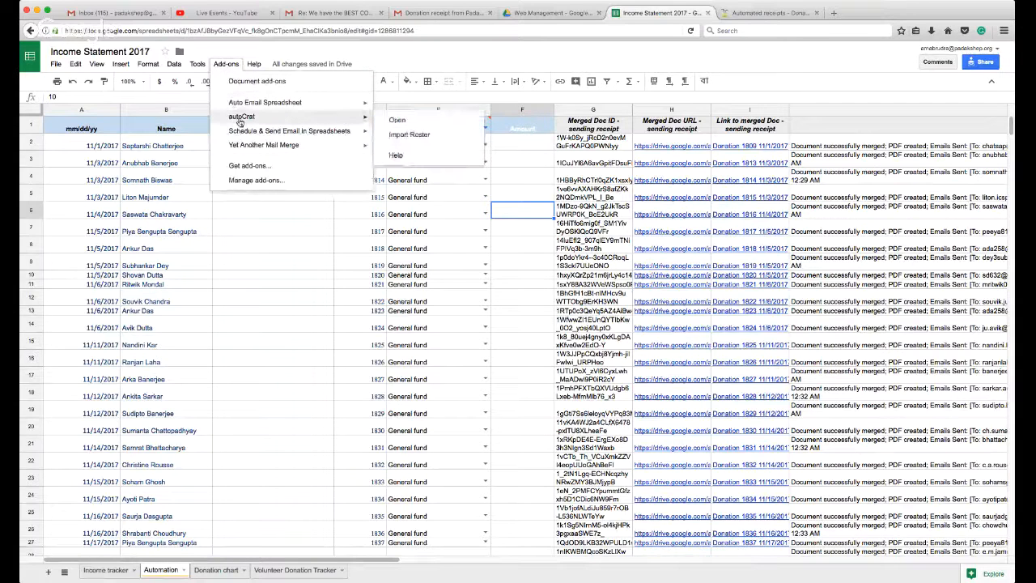
left_click(394, 120)
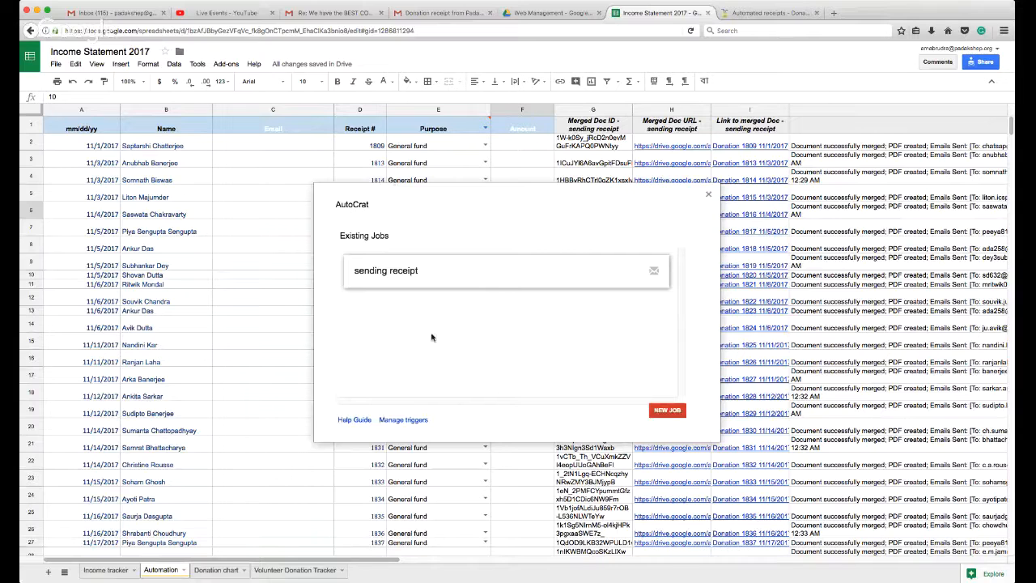
mouse_move(448, 287)
mouse_move(527, 272)
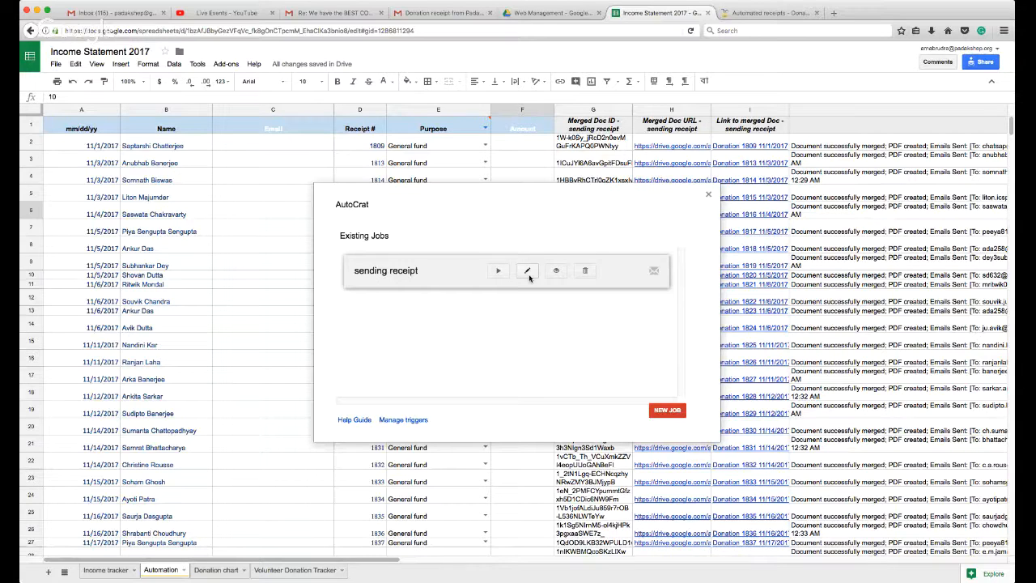
left_click(528, 272)
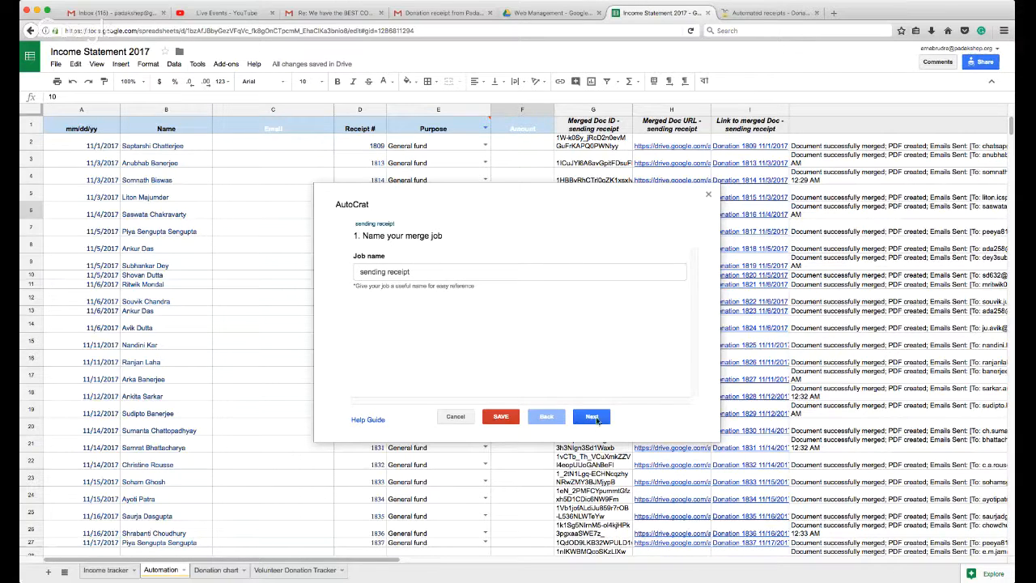
Go to the job's template selection, inspect the linked Receipt template document and close it
left_click(596, 418)
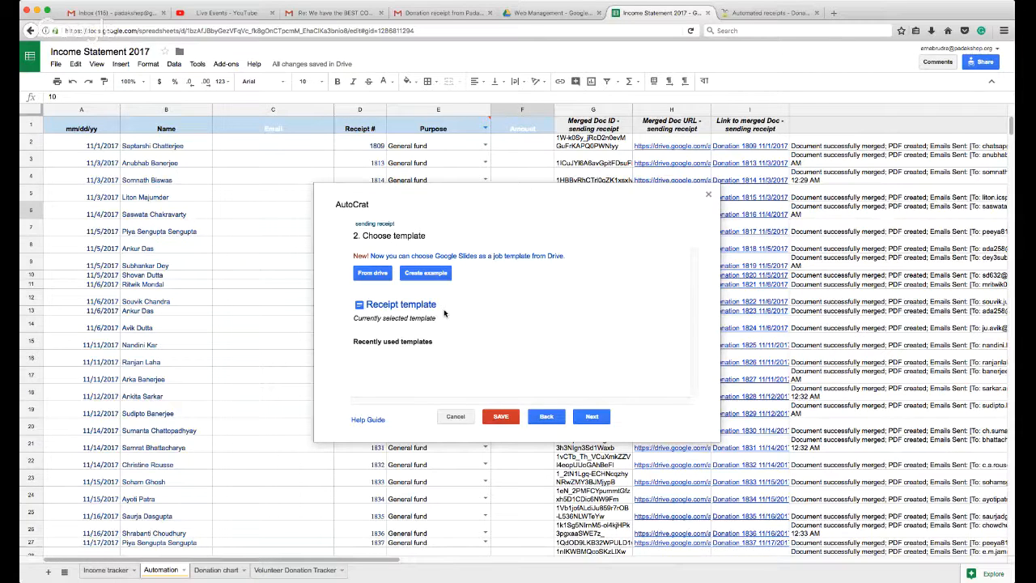
left_click(404, 305)
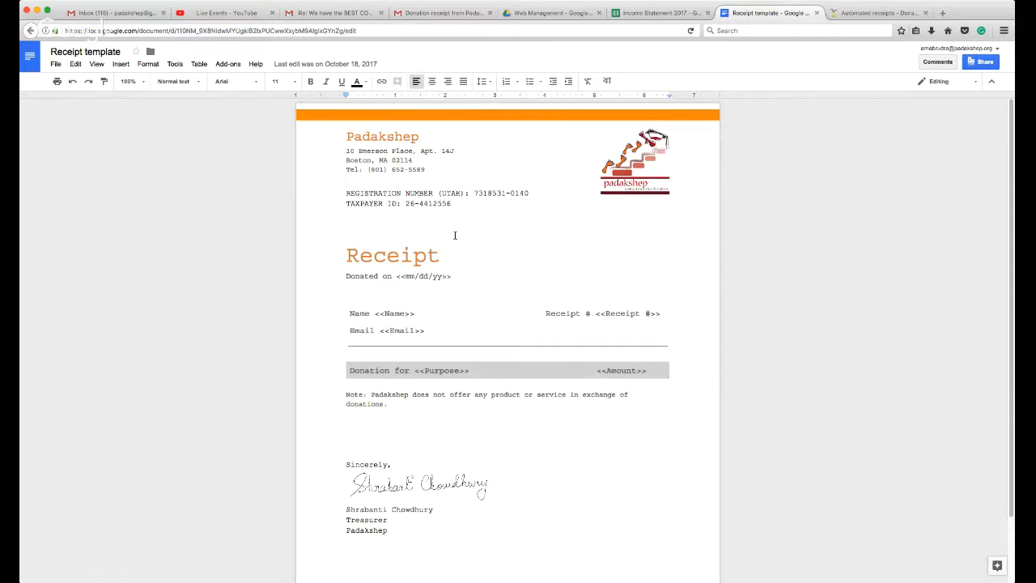
left_click(816, 13)
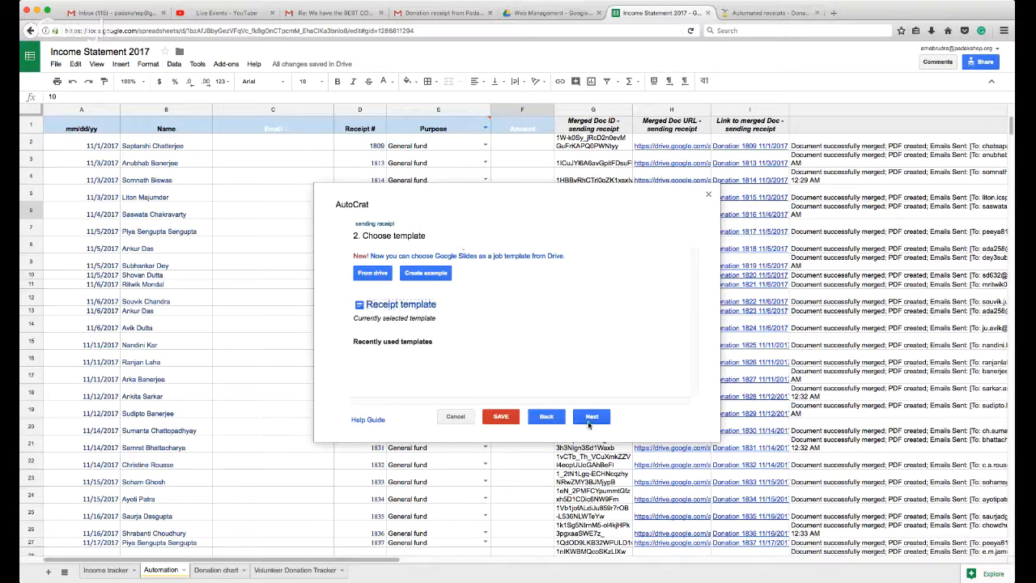
Review how all the template tags map to the Automation sheet's columns, and continue to the file settings
left_click(591, 418)
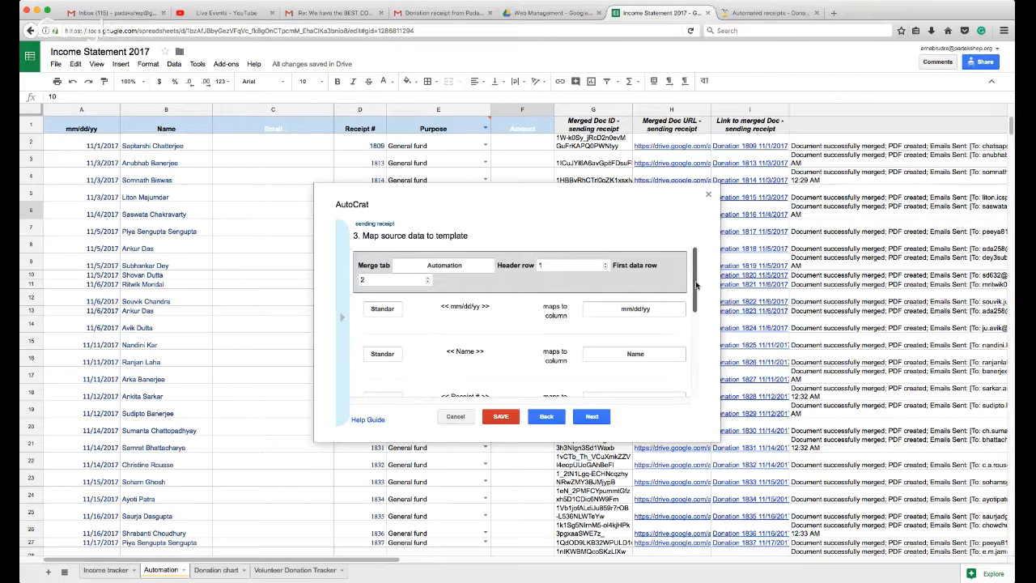
left_click_drag(695, 285, 703, 382)
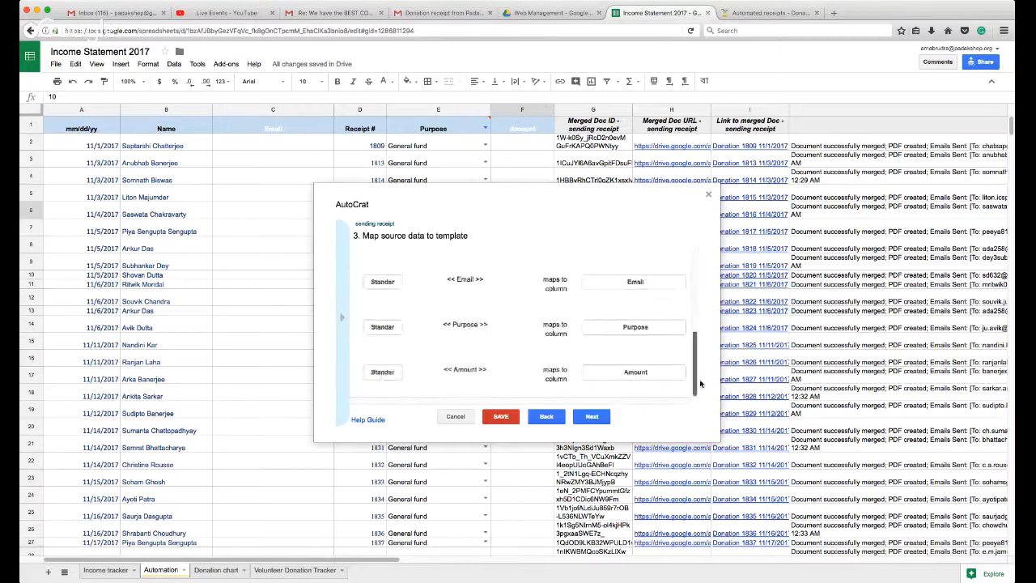
left_click(592, 418)
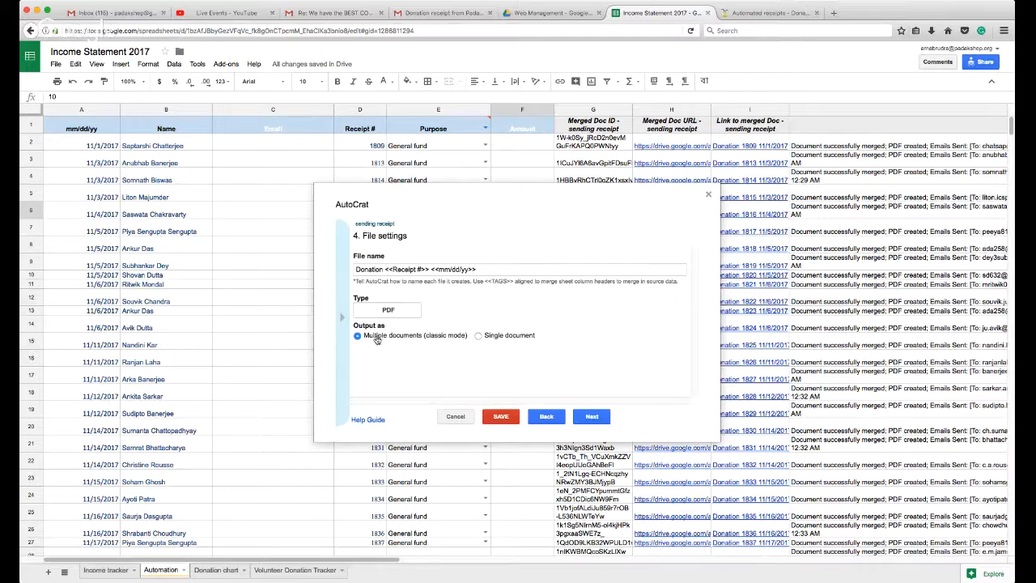
Examine the merge job's file name pattern in the file settings, and proceed to the destination folder selection
left_click(592, 418)
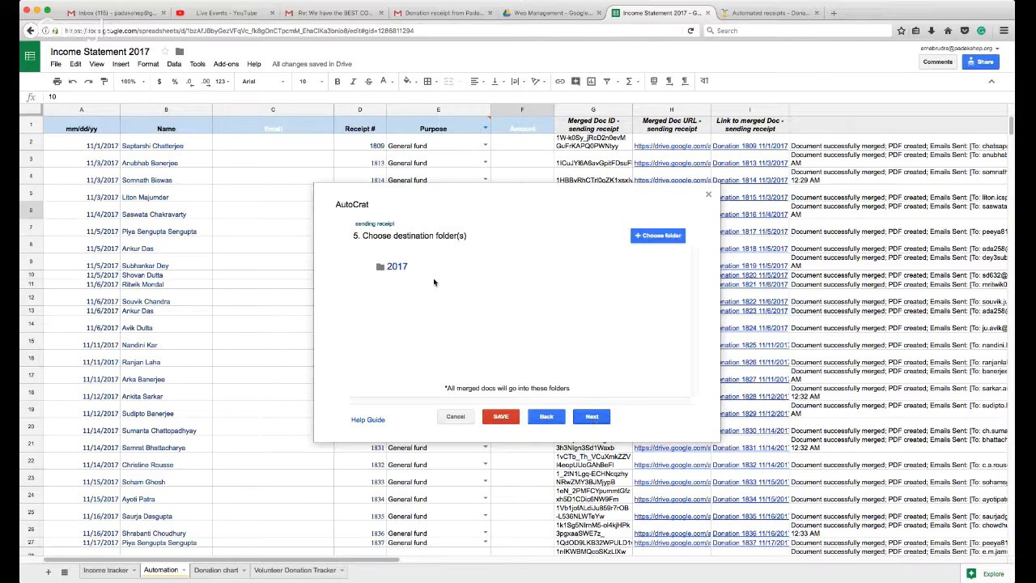
left_click(547, 418)
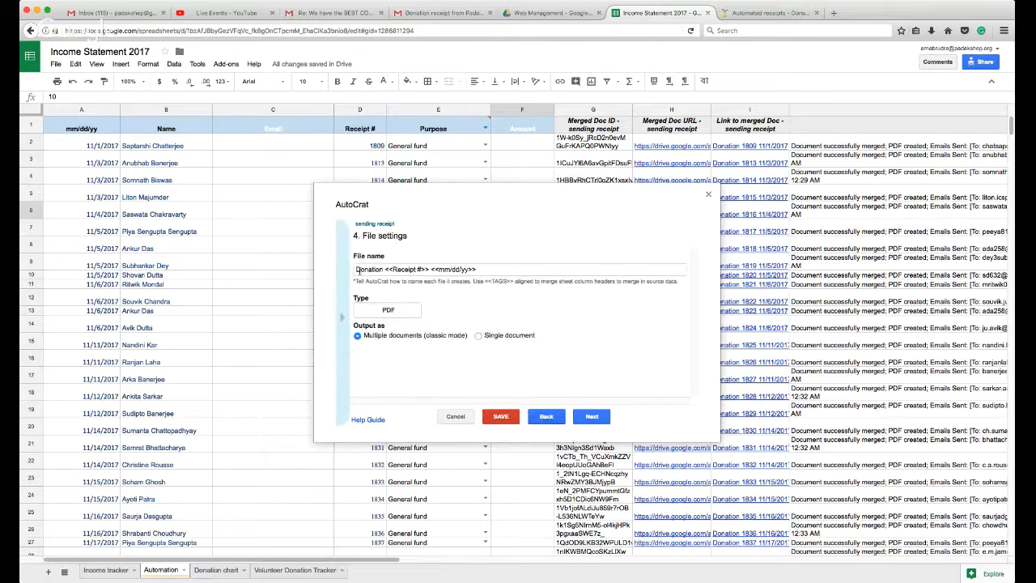
left_click_drag(356, 269, 486, 268)
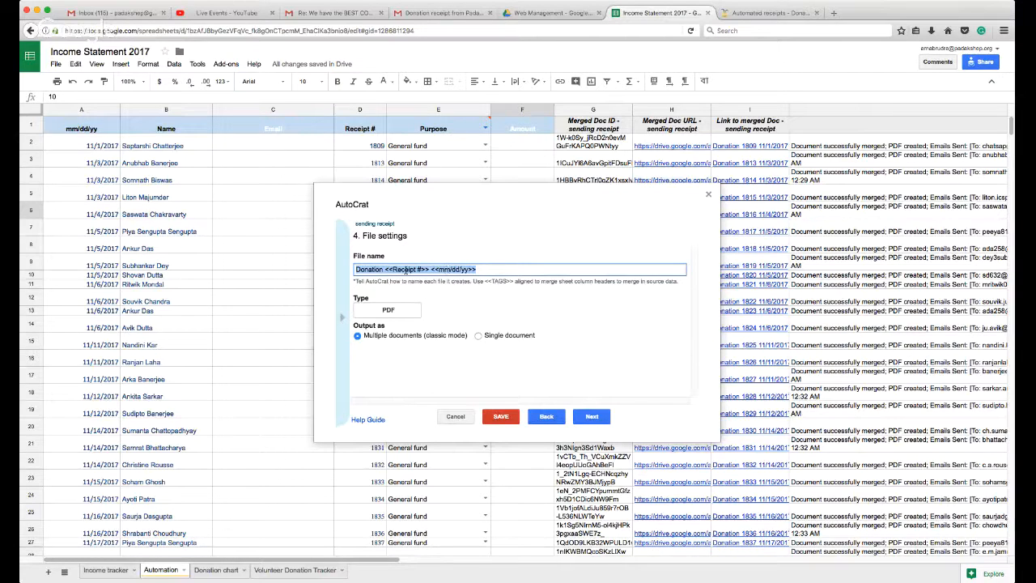
left_click(592, 417)
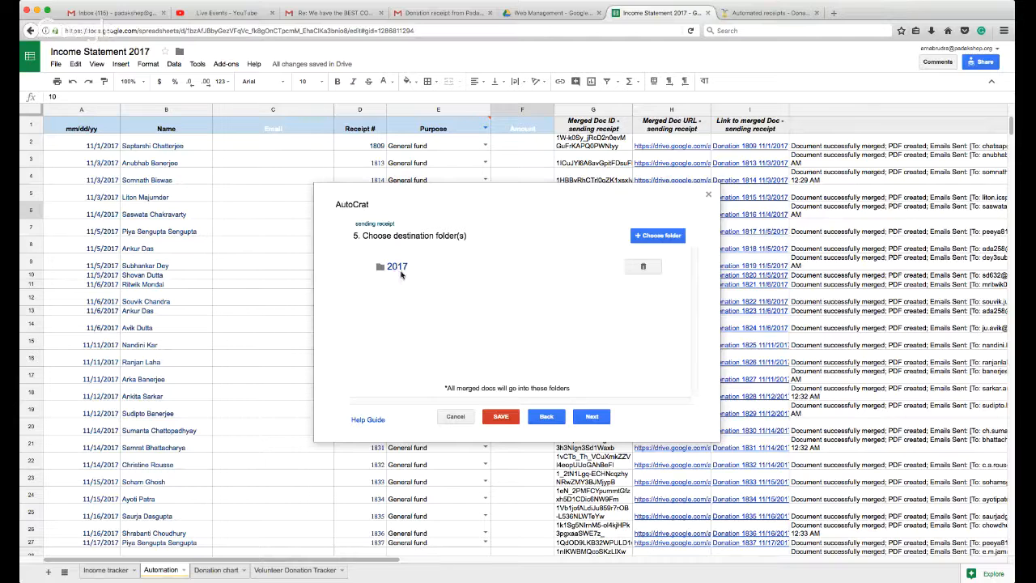
Check the 2017 receipt PDFs on the Automated receipts site page against the job's 2017 destination folder, and return to the spreadsheet
left_click(756, 13)
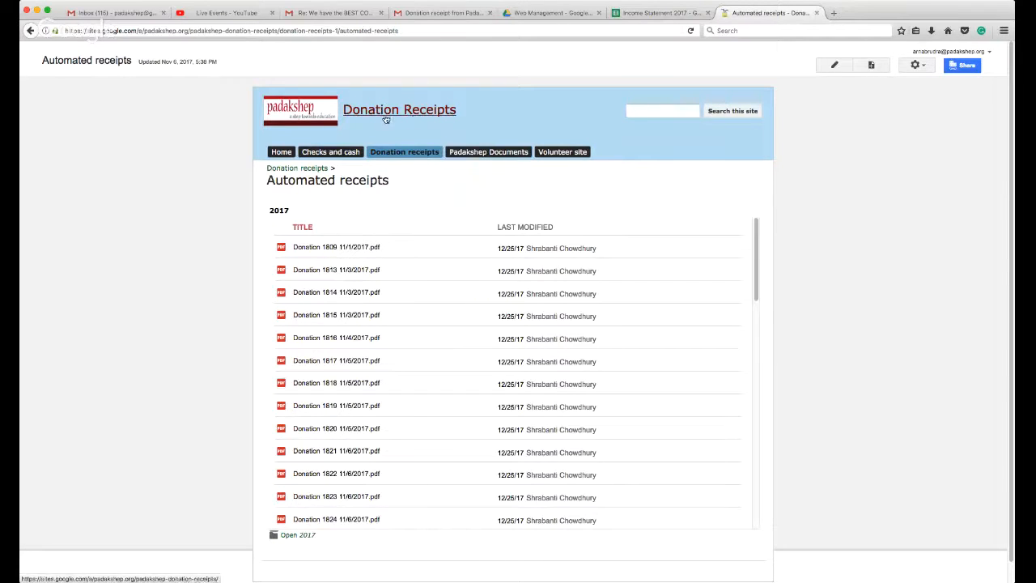
mouse_move(399, 157)
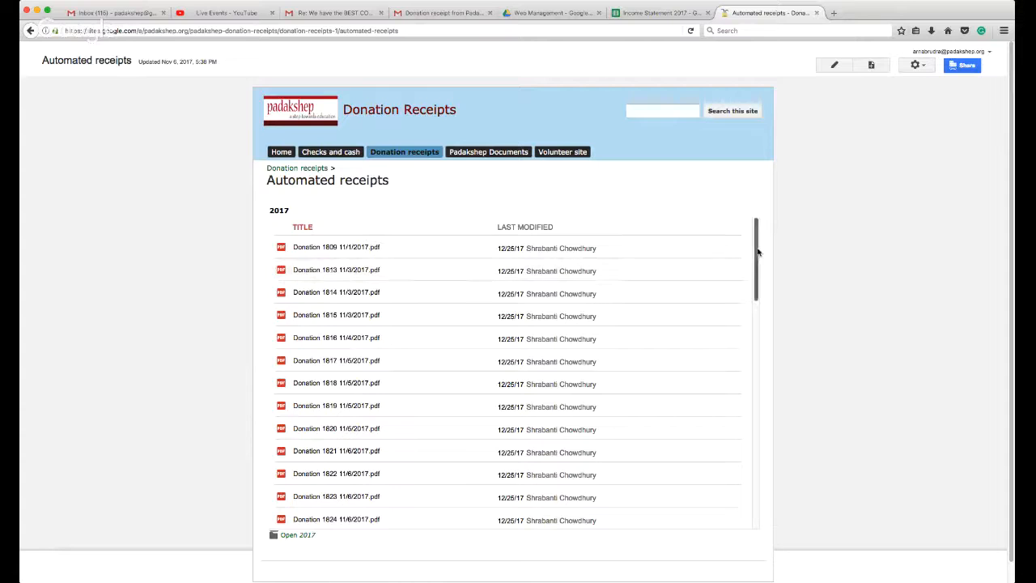
left_click_drag(758, 251, 752, 221)
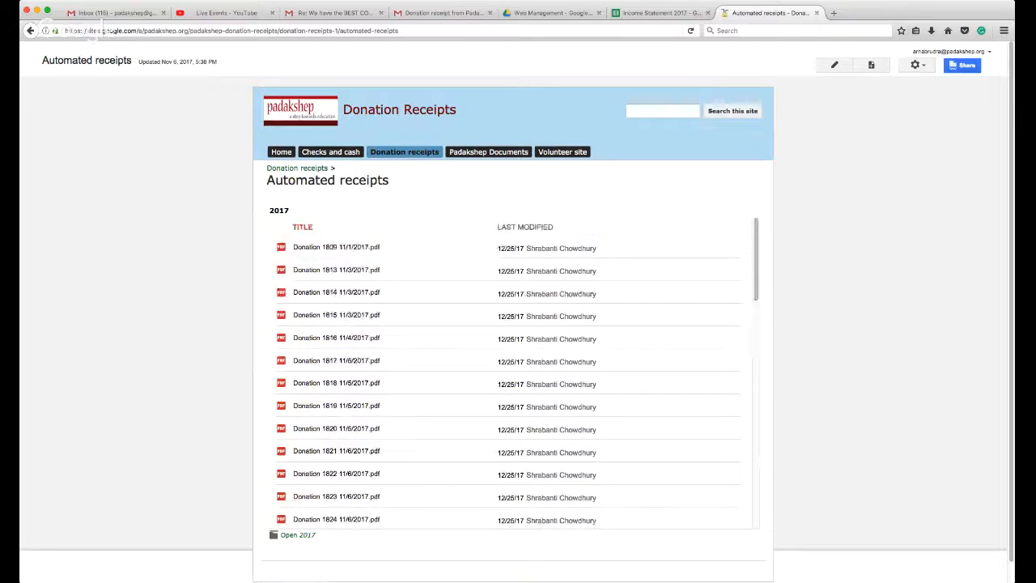
left_click(654, 14)
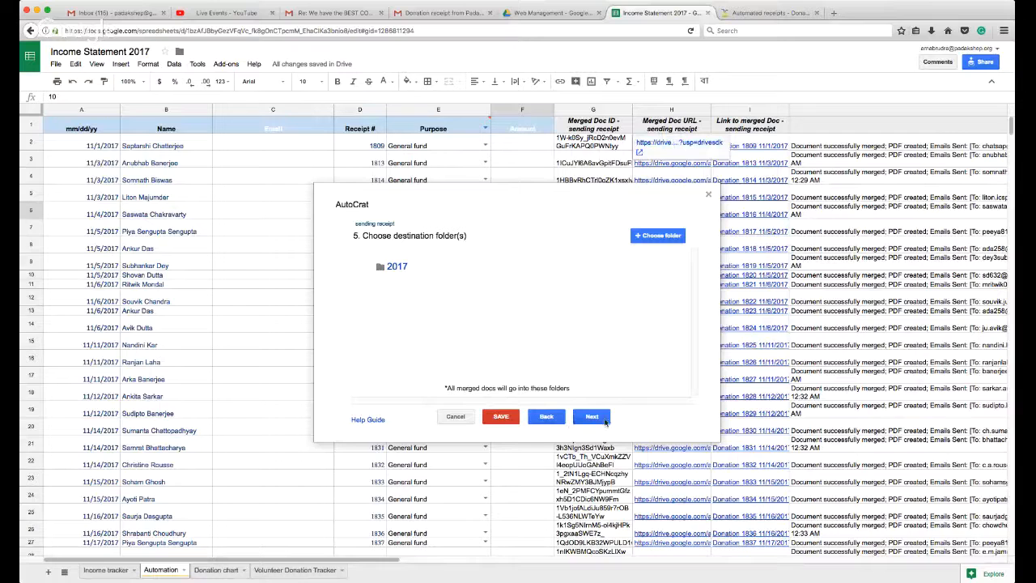
mouse_move(408, 278)
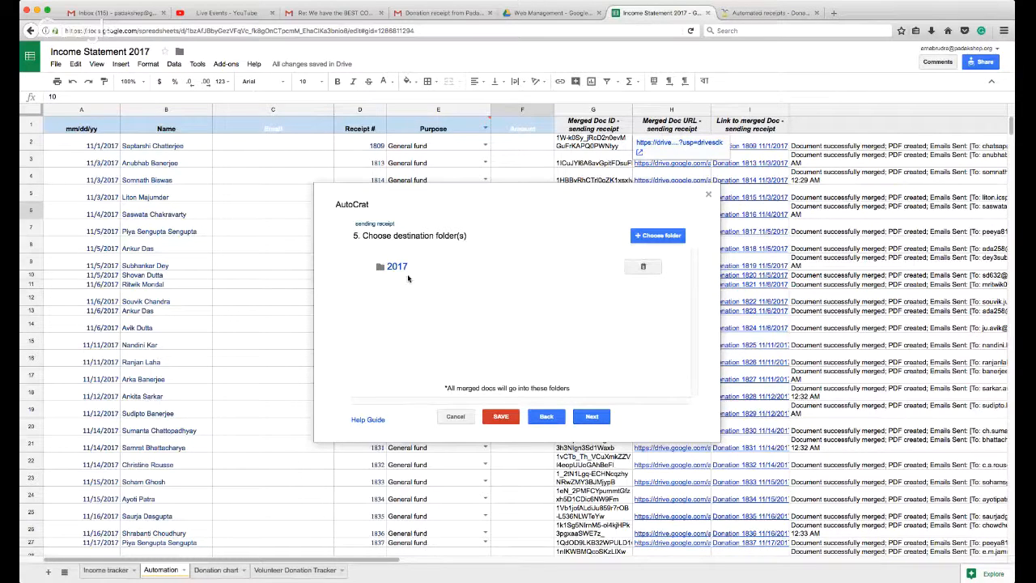
left_click(769, 16)
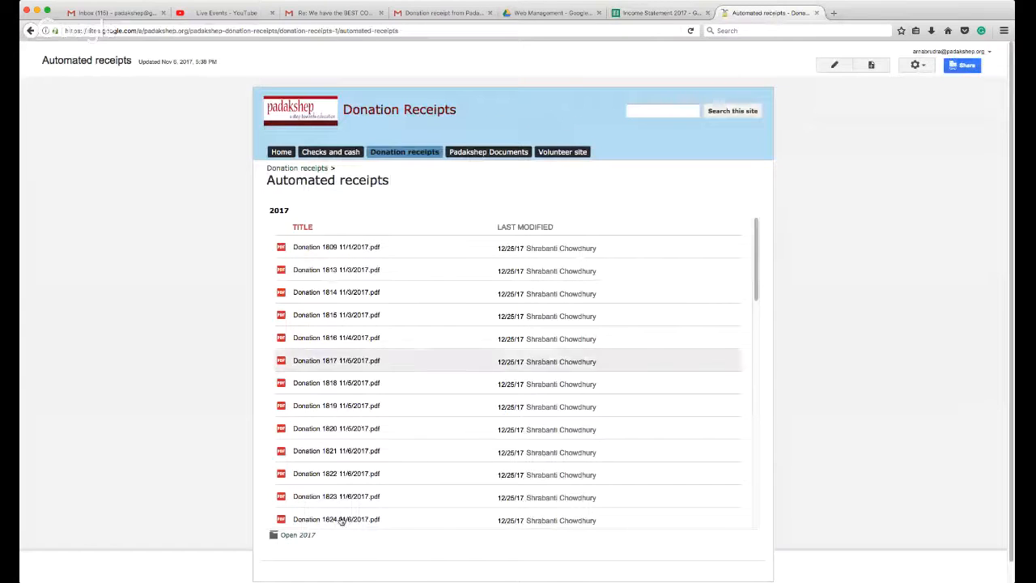
left_click(666, 16)
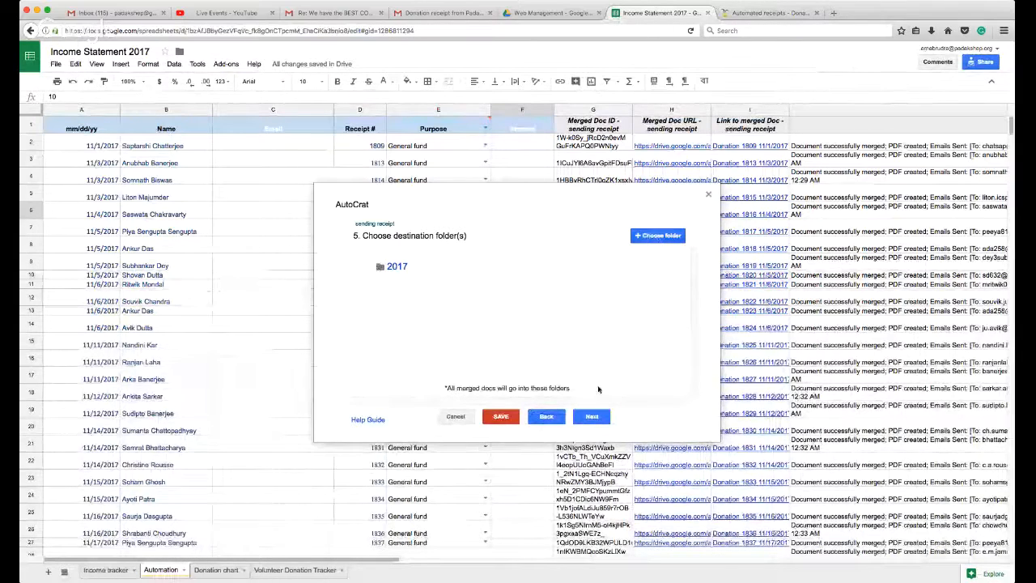
Skip the optional dynamic folder reference and merge condition, and review the job's document sharing and email settings
left_click(597, 418)
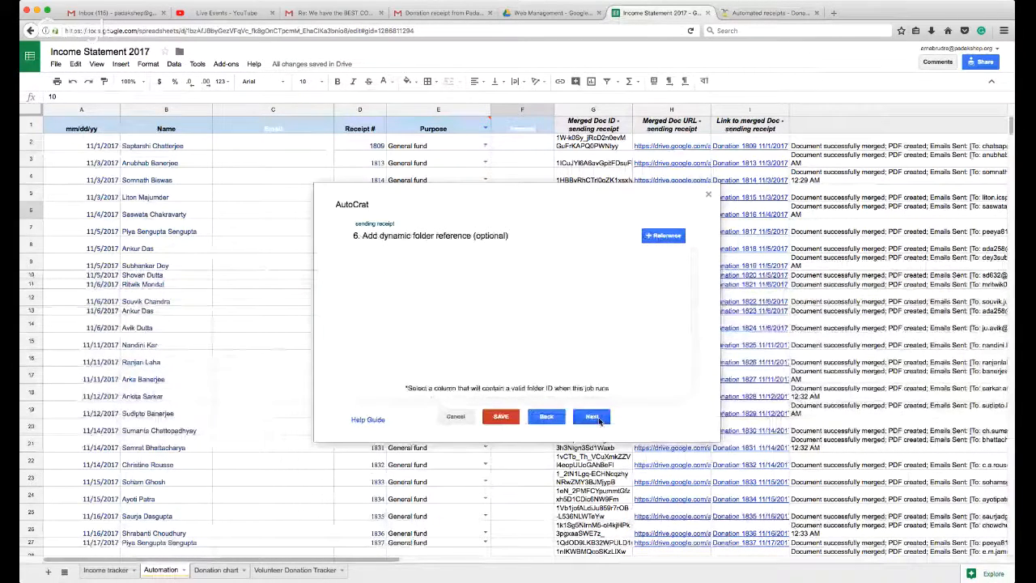
left_click(593, 417)
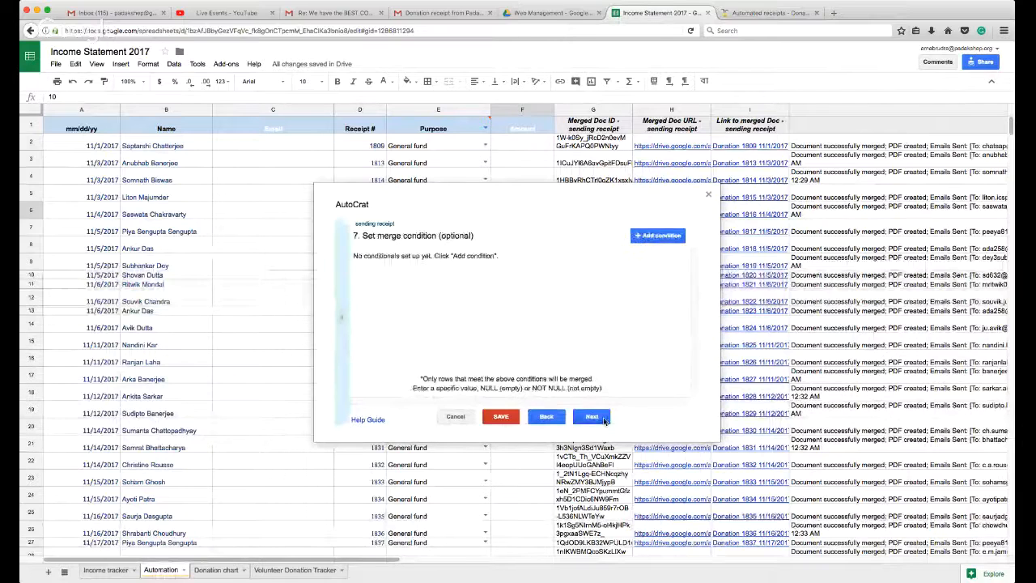
left_click(604, 418)
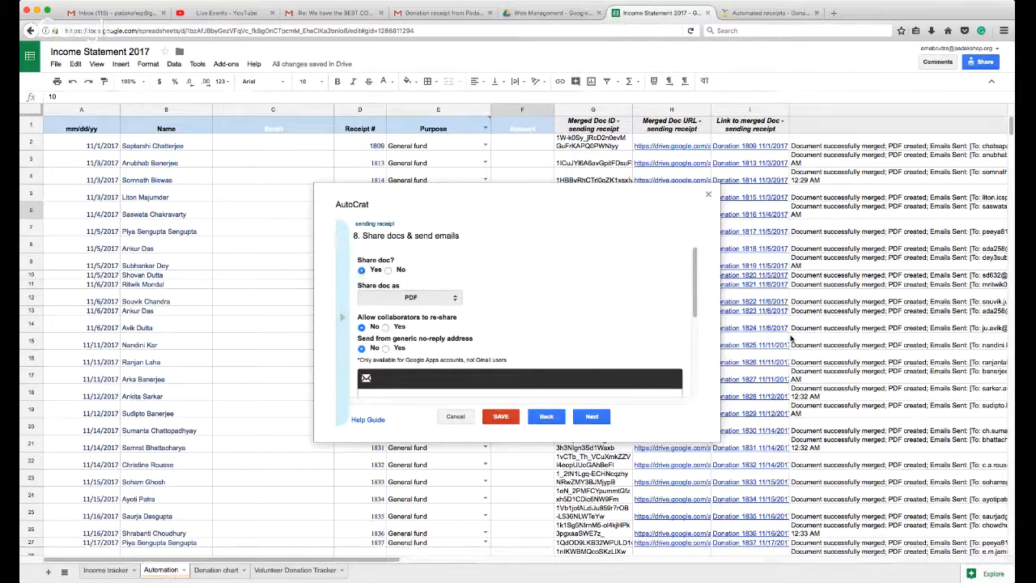
left_click_drag(699, 293, 694, 314)
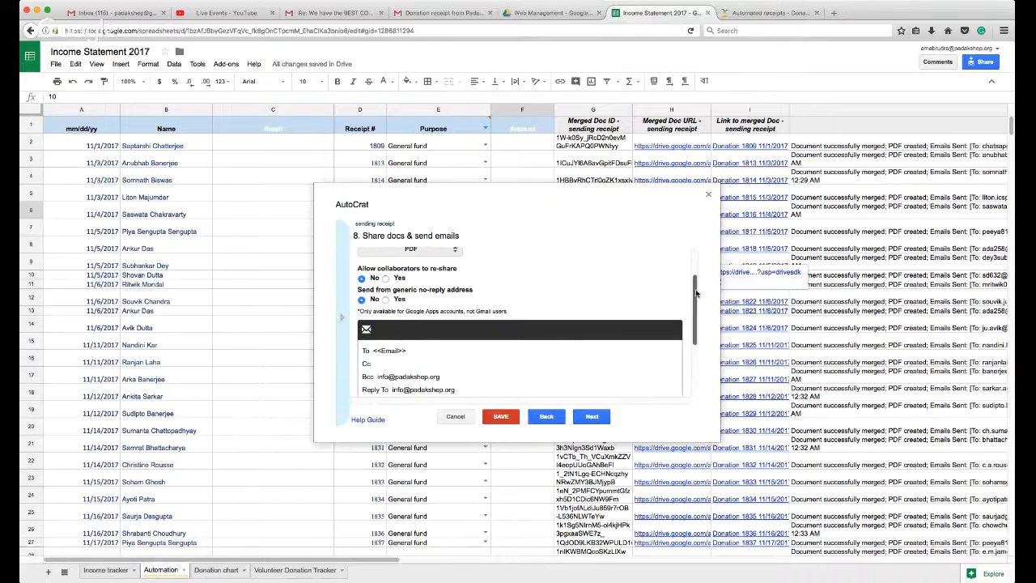
scroll(695, 293, "down", 3)
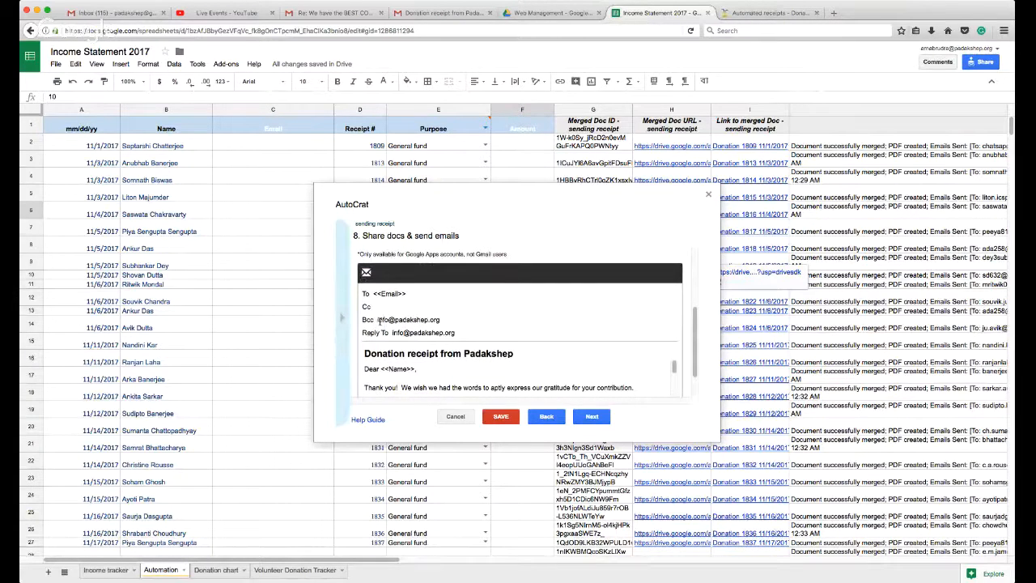
Review the receipt email's Bcc address and full message body, and continue to the job trigger settings
left_click_drag(441, 321, 377, 320)
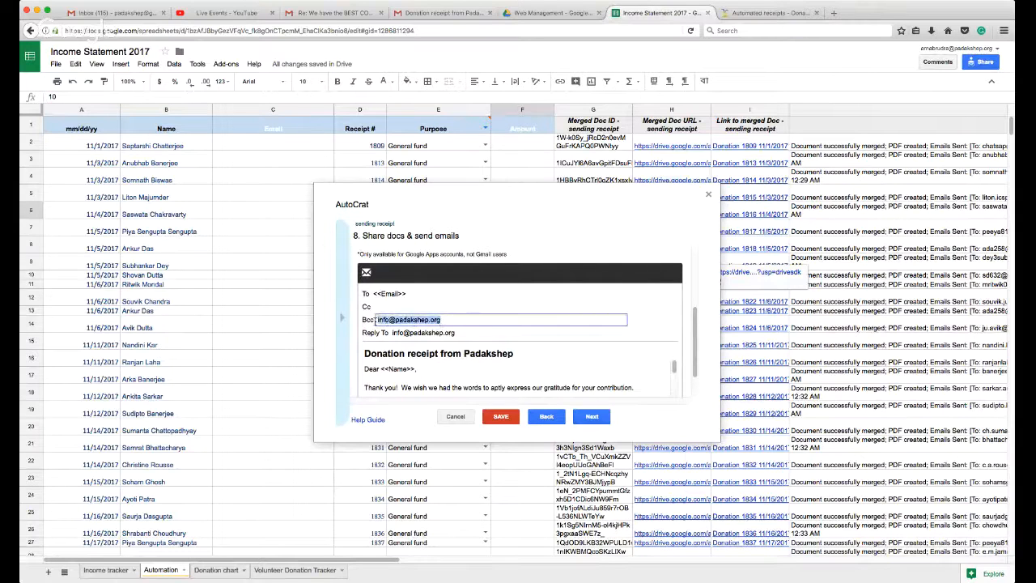
left_click(533, 345)
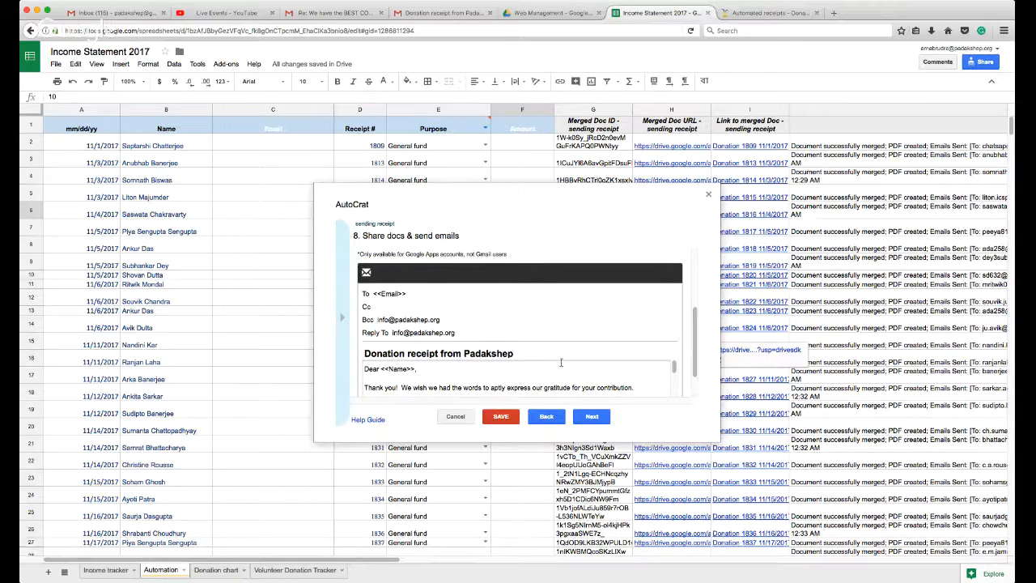
left_click_drag(673, 366, 676, 407)
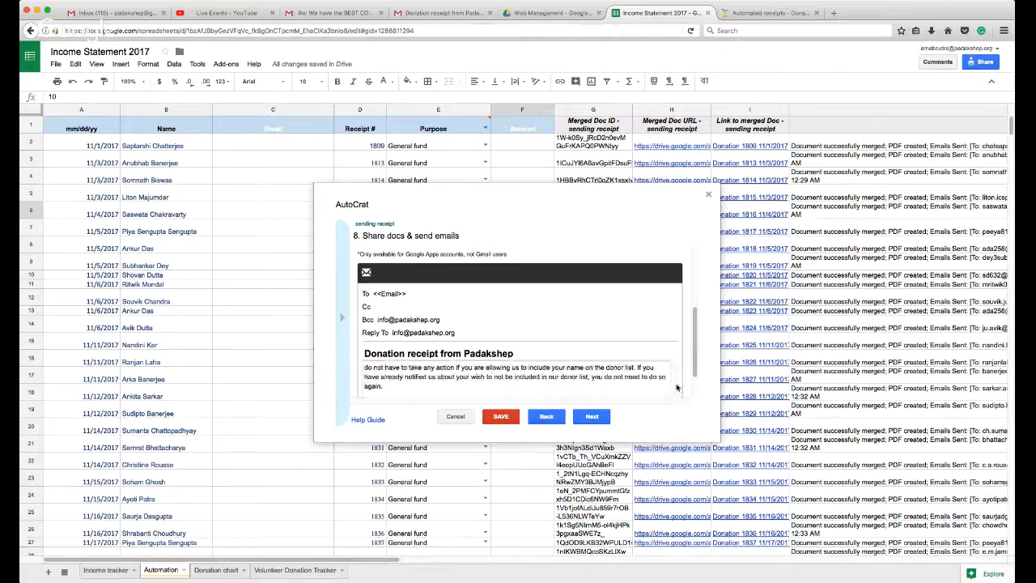
scroll(630, 367, "down", 4)
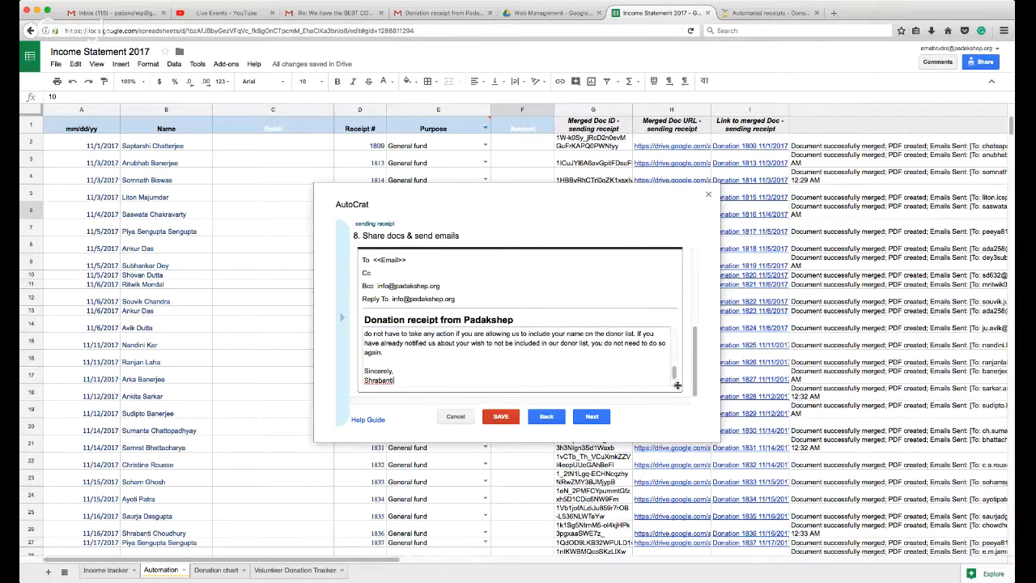
left_click(593, 417)
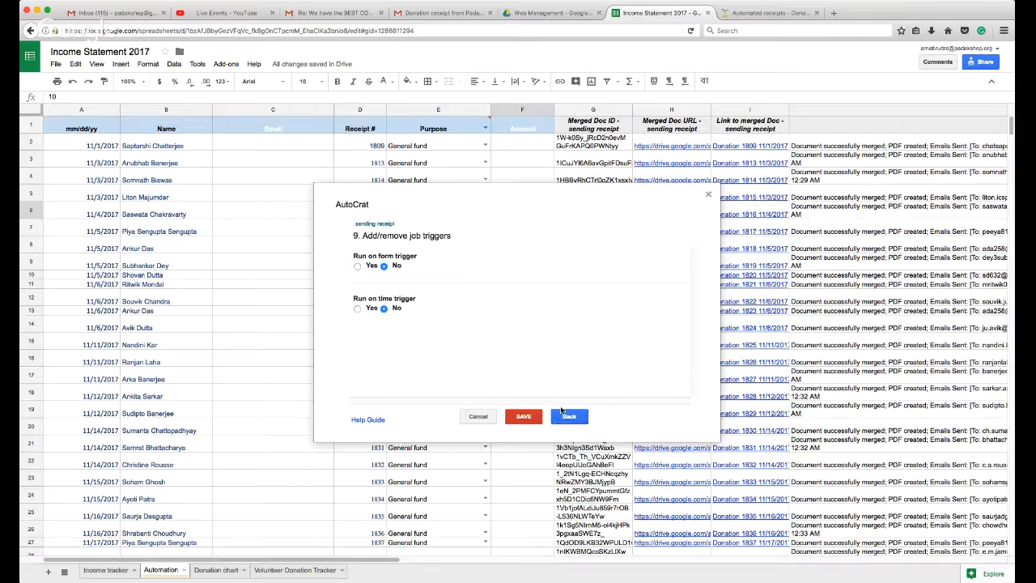
Close the job settings without saving and reopen autoCrat's list of existing jobs to view the sending receipt job
left_click(708, 197)
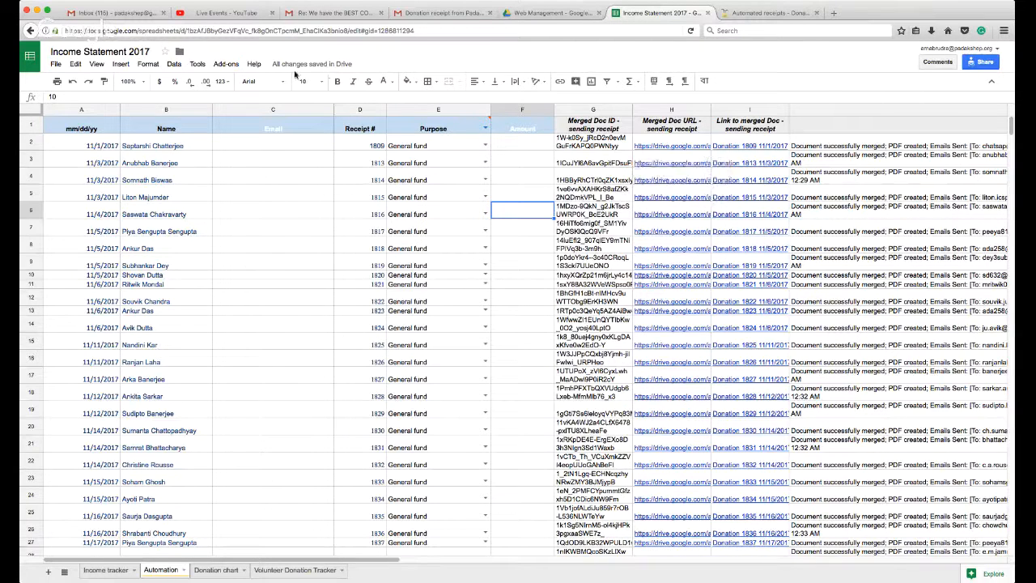
left_click(226, 63)
mouse_move(241, 116)
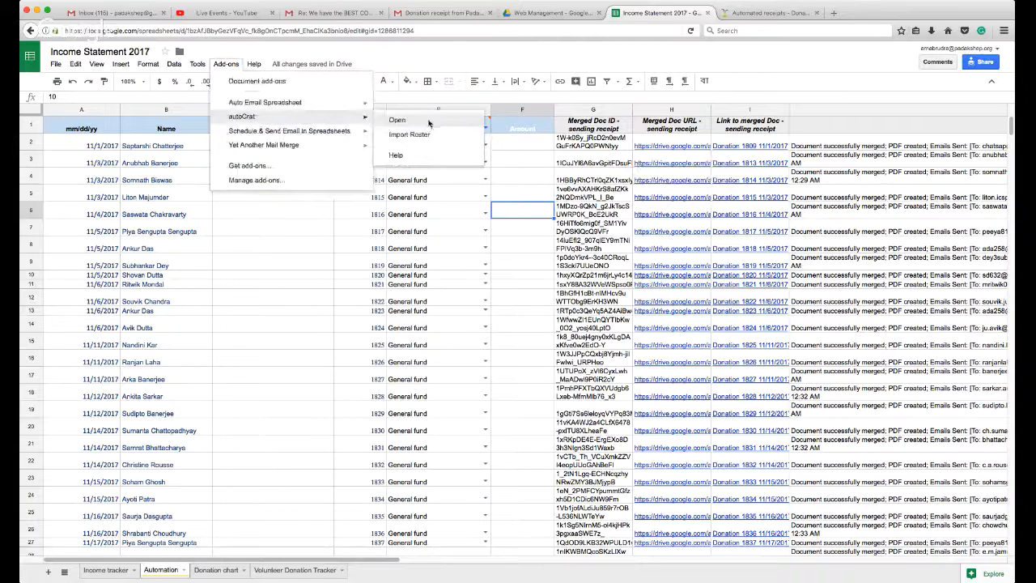
left_click(396, 119)
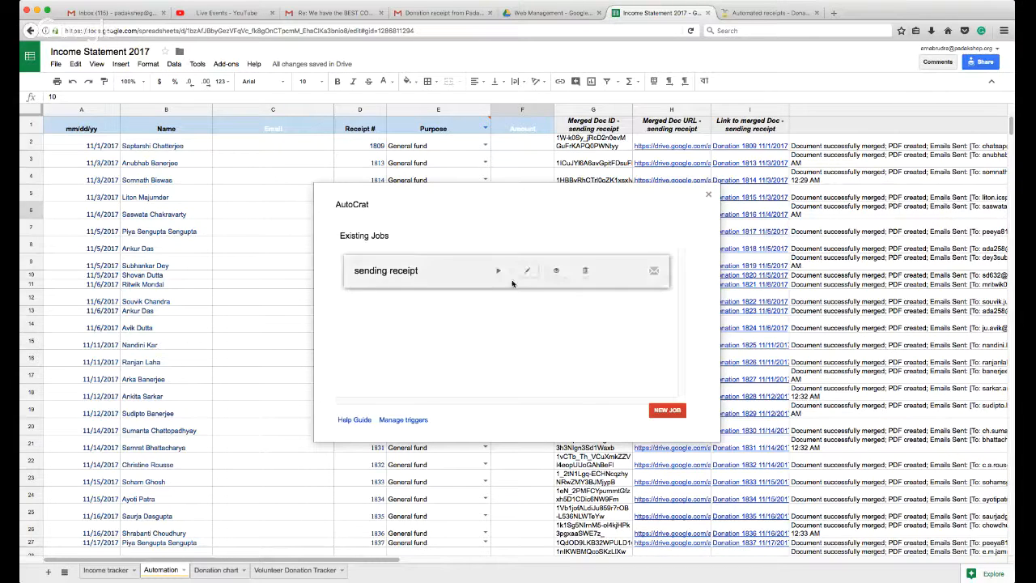
mouse_move(486, 266)
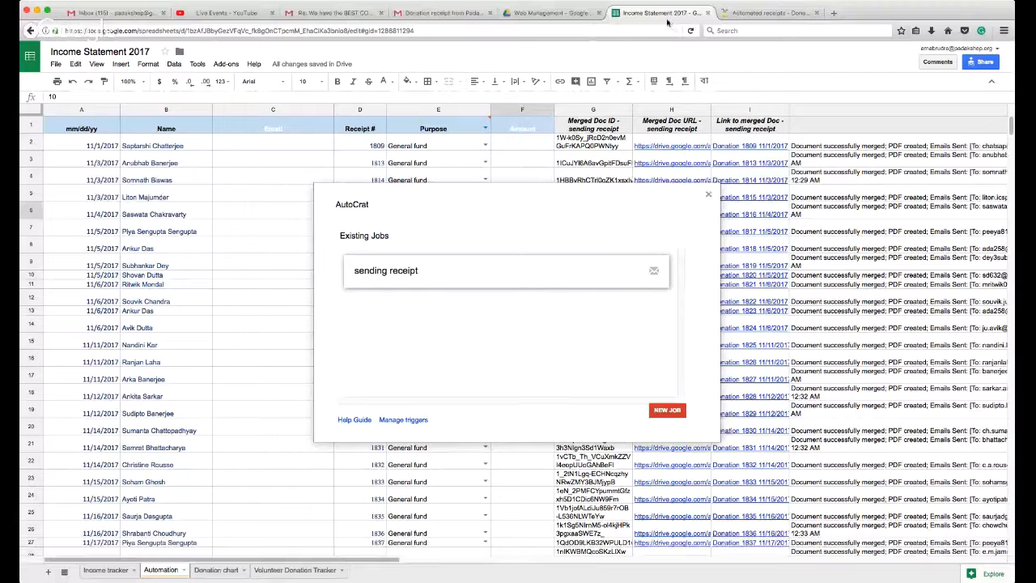
Check the Automated receipts page and the donation receipt email's message and PDF attachment, and return to the spreadsheet
left_click(759, 14)
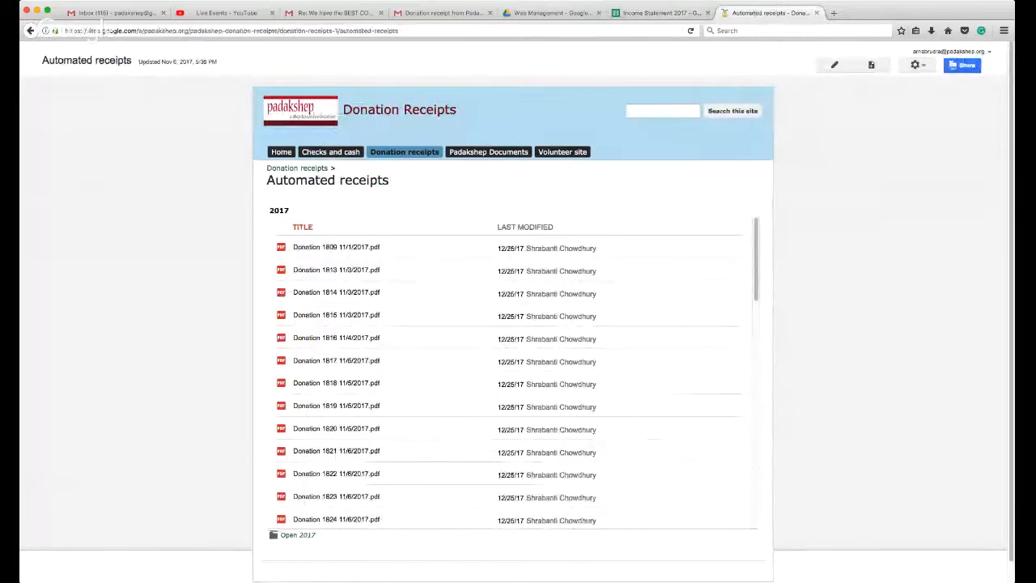
left_click(423, 14)
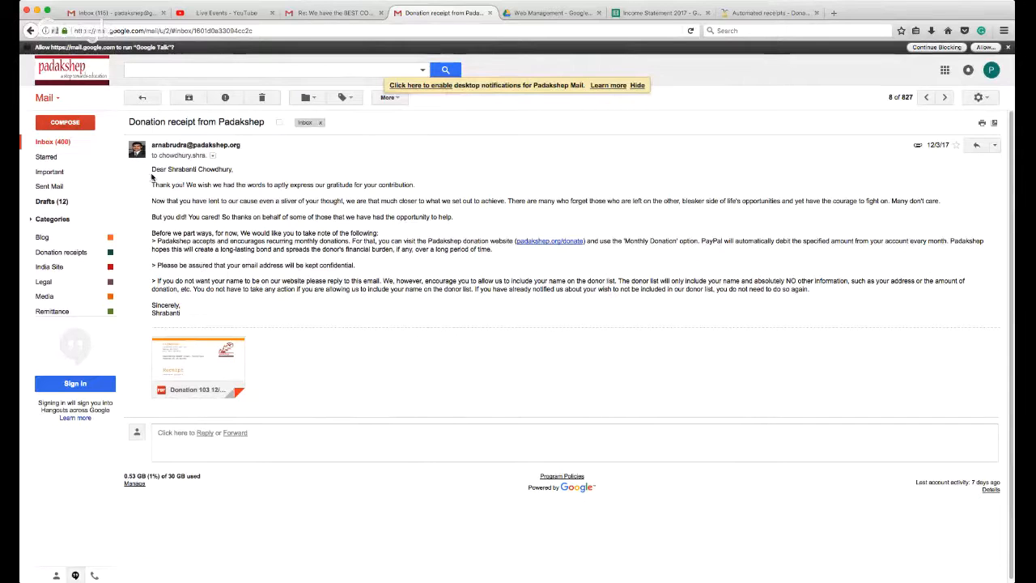
left_click_drag(150, 168, 299, 326)
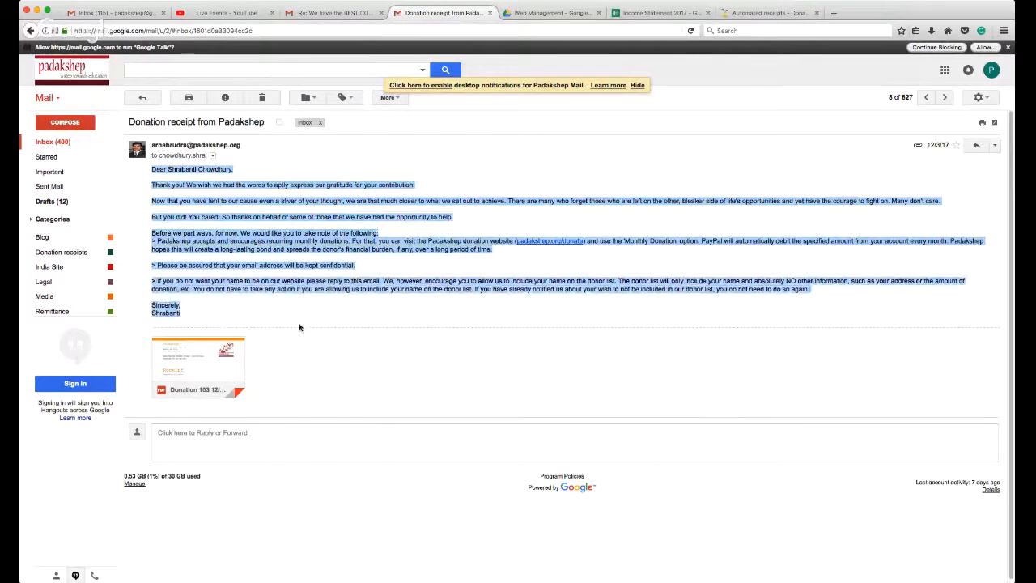
left_click(424, 319)
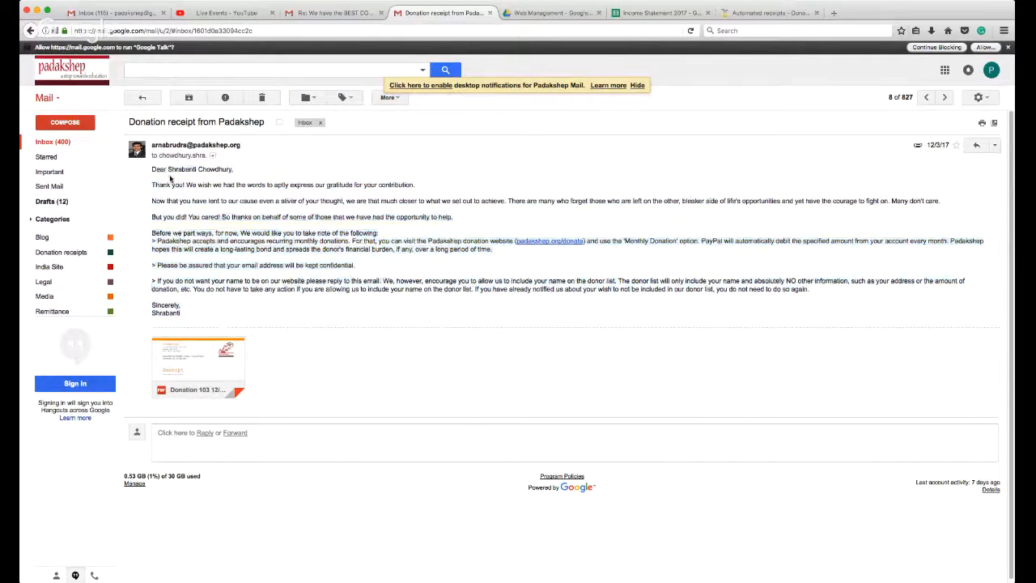
mouse_move(202, 360)
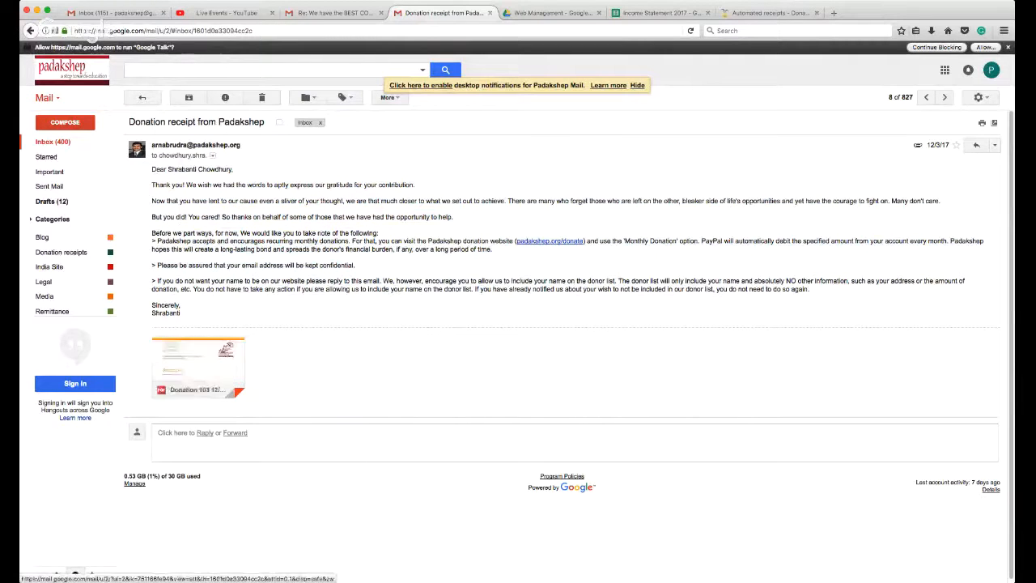
left_click(740, 18)
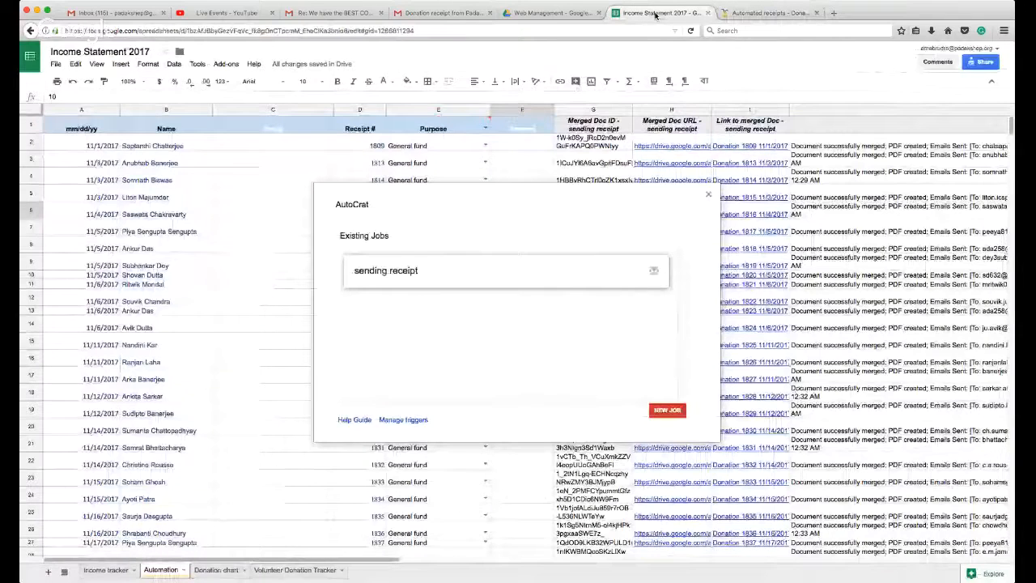
Close the autoCrat job list and open the Schedule & Send Email add-on's schedule settings from the Income tracker sheet
left_click(708, 194)
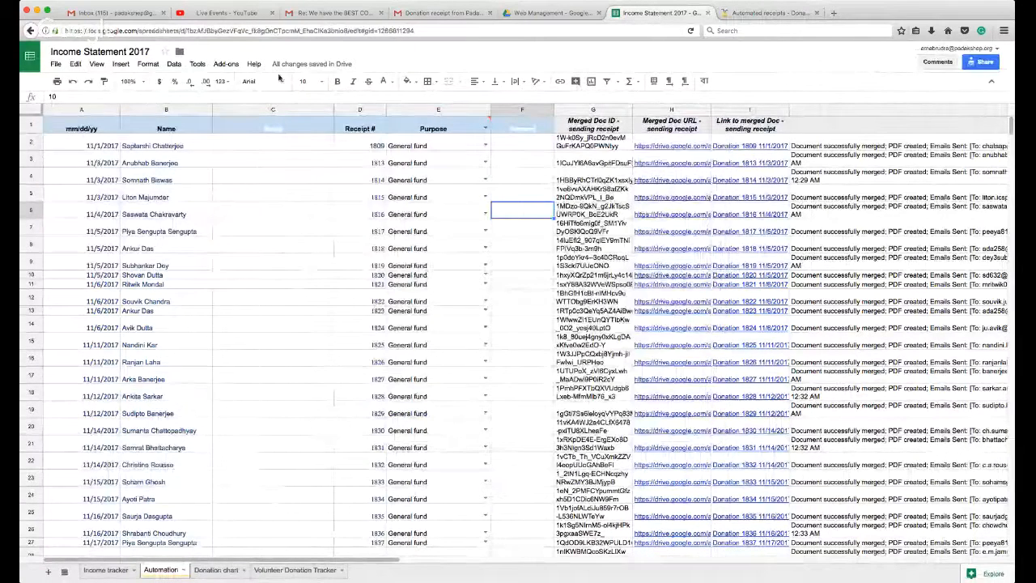
left_click(95, 571)
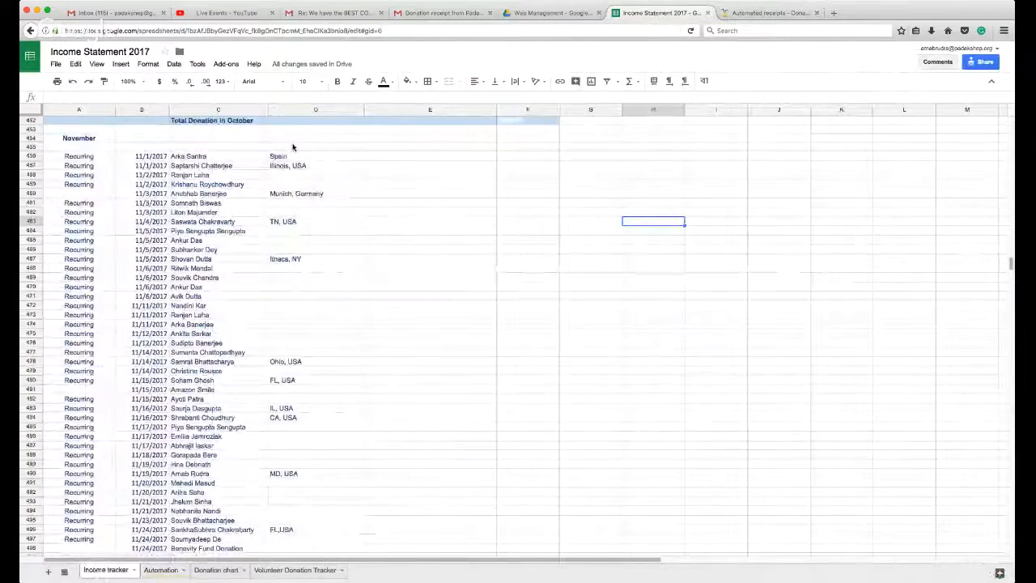
left_click(229, 65)
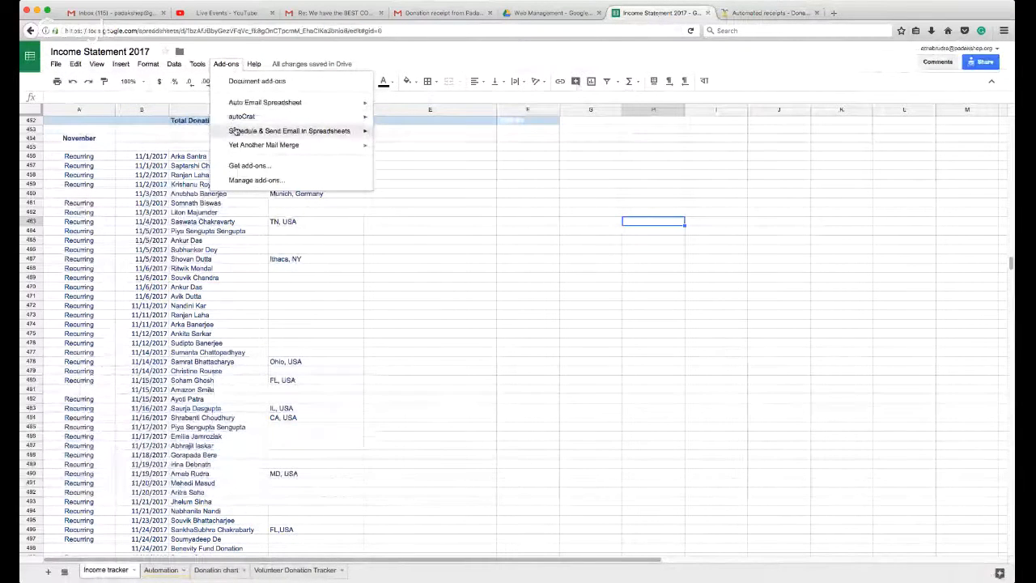
mouse_move(340, 132)
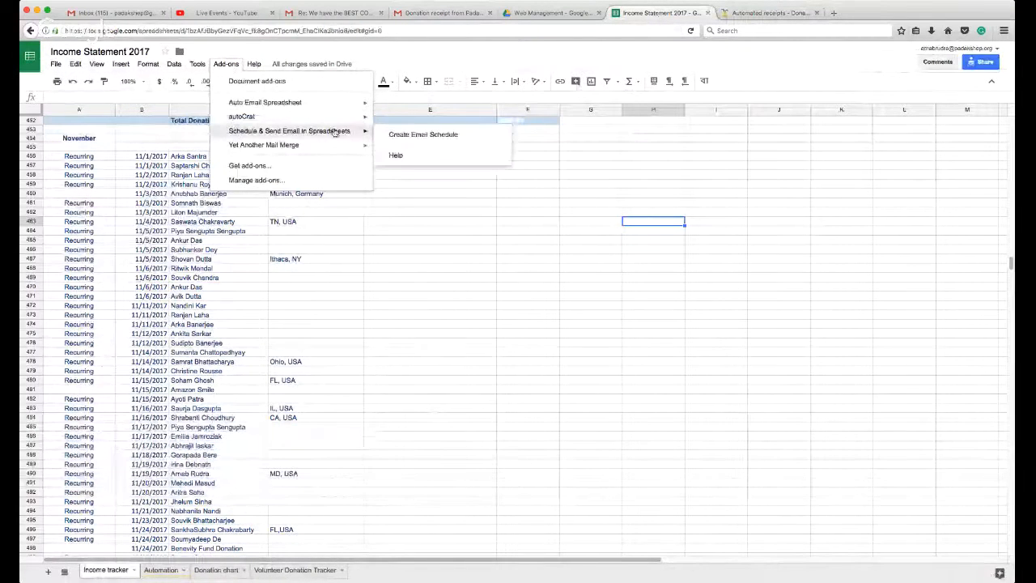
left_click(396, 136)
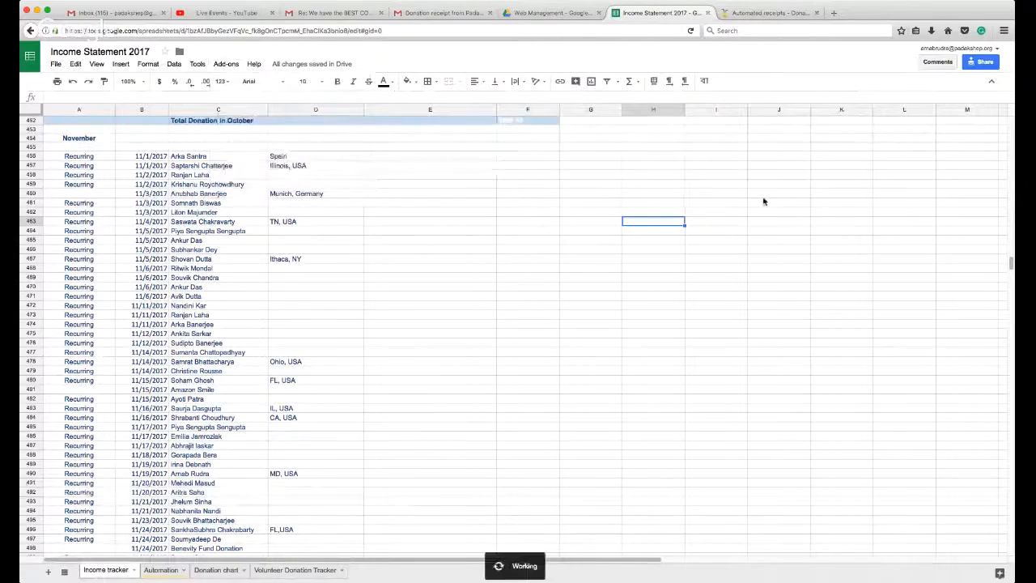
left_click(227, 64)
mouse_move(271, 133)
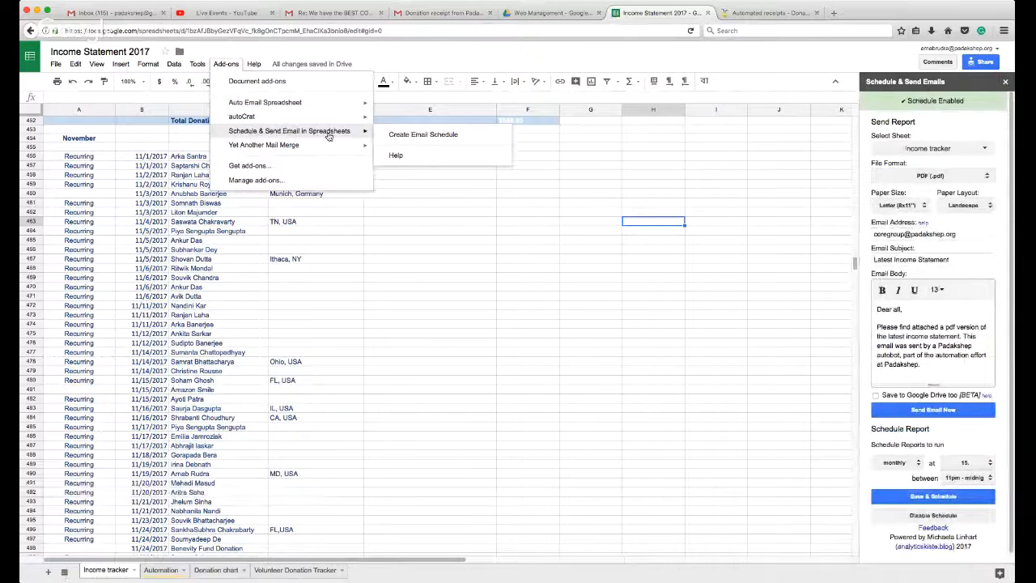
left_click(789, 63)
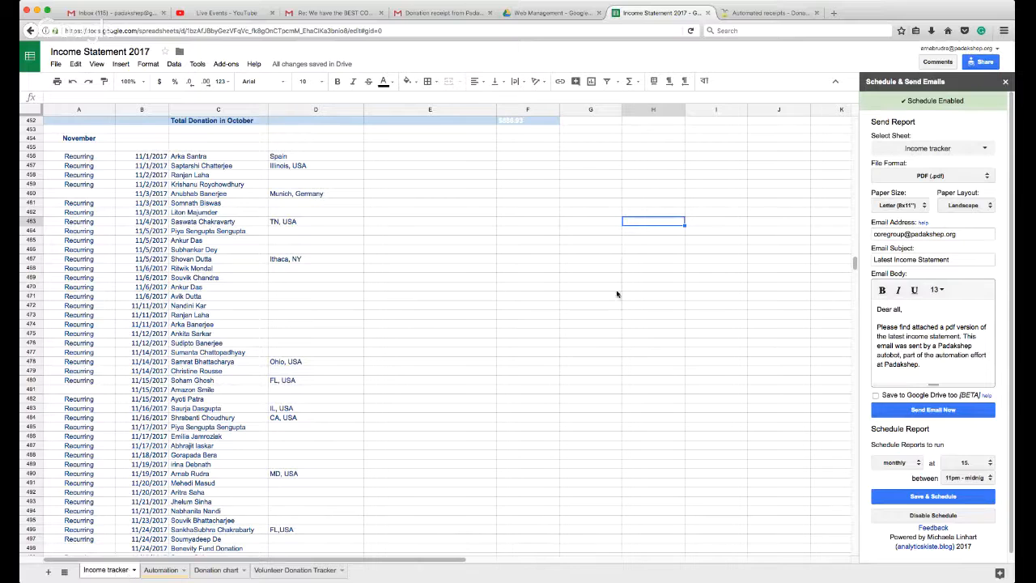
Review which sheets the scheduled report can include, leave the selection as is, and close the schedule settings
left_click(921, 149)
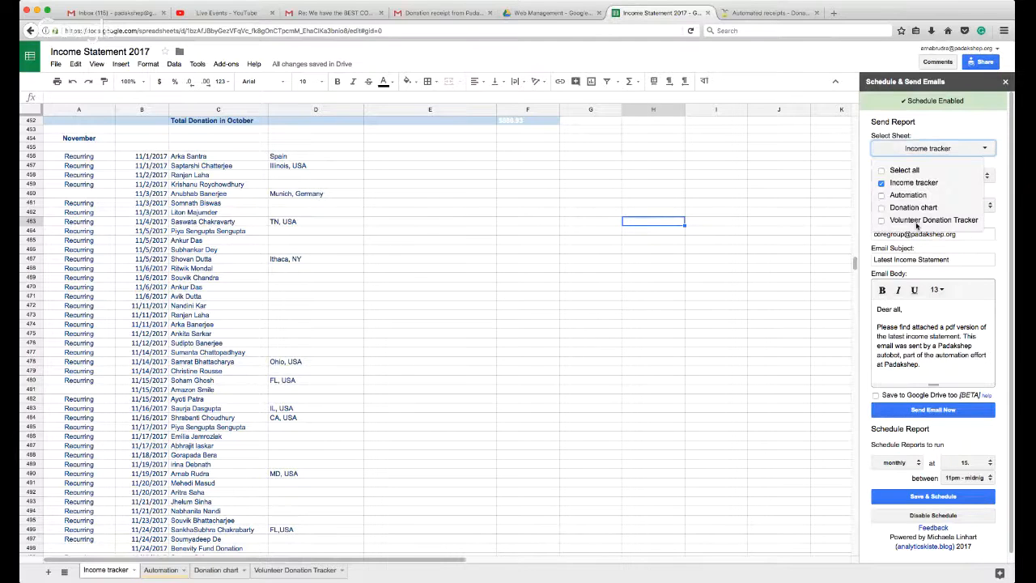
left_click(974, 126)
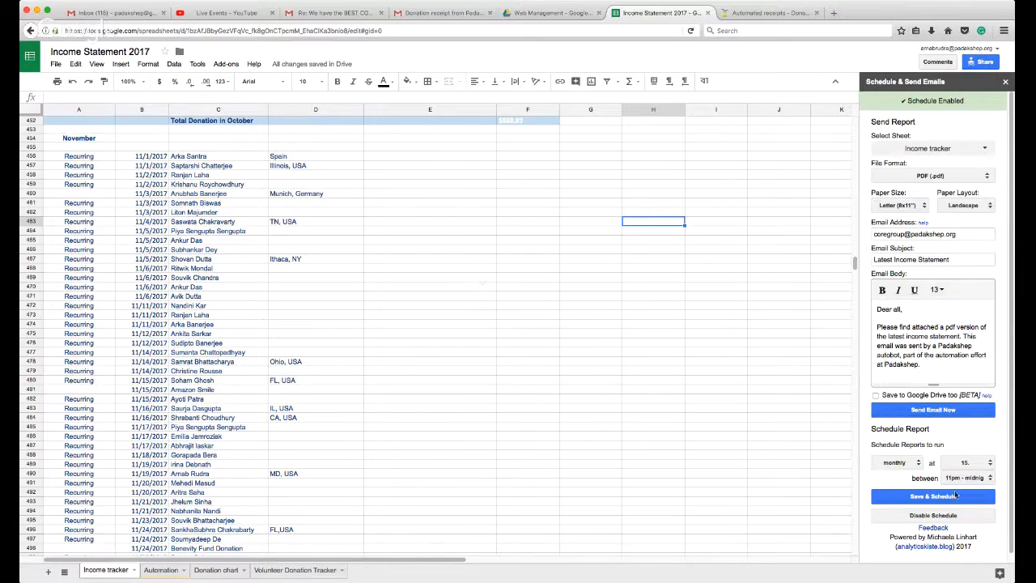
left_click(1006, 84)
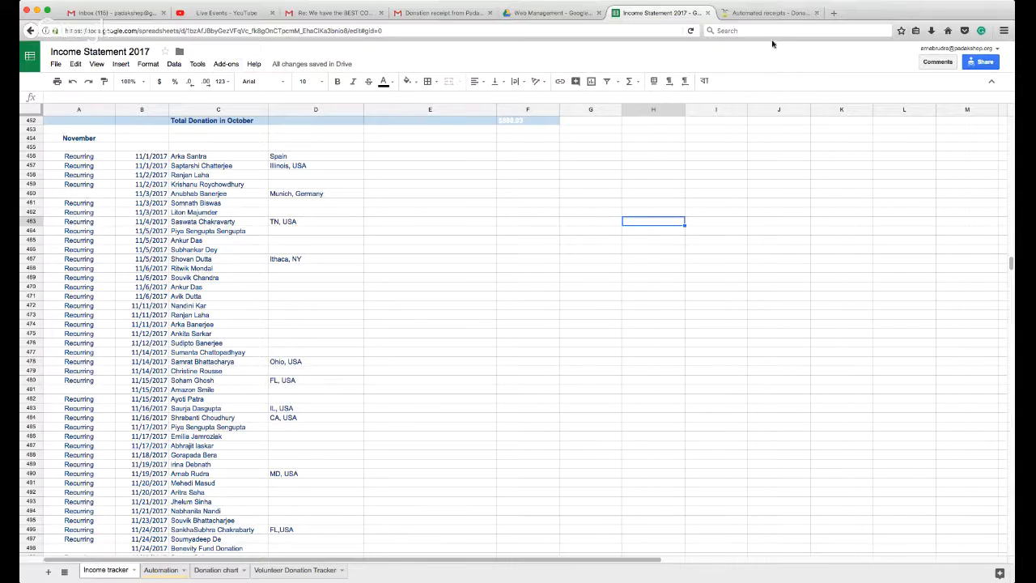
Read the emailed workaround for autoCrat's "Limit Exceeded:DriveApp" error, highlighting the error name and the instructions
left_click(334, 13)
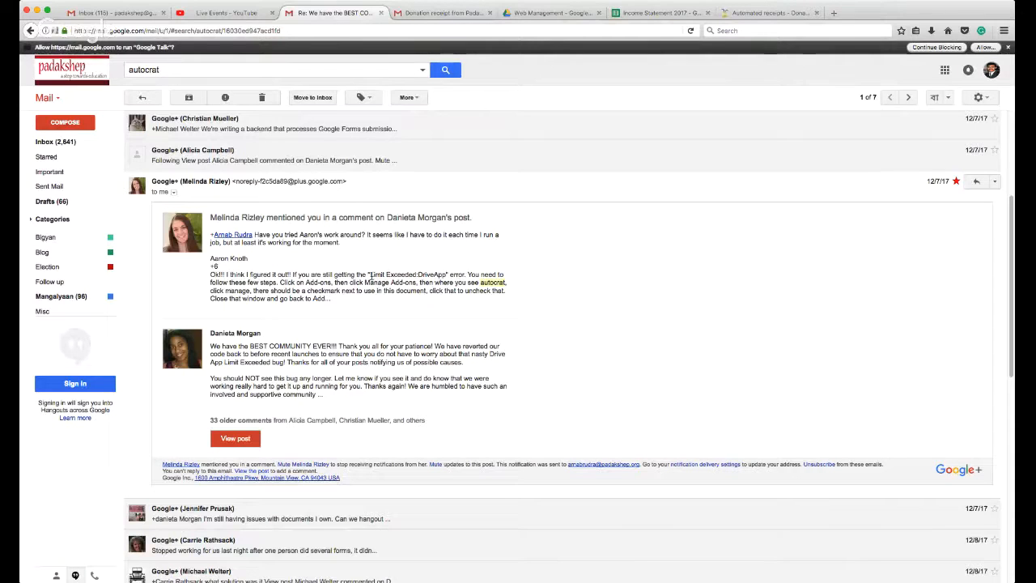
left_click_drag(368, 276, 448, 276)
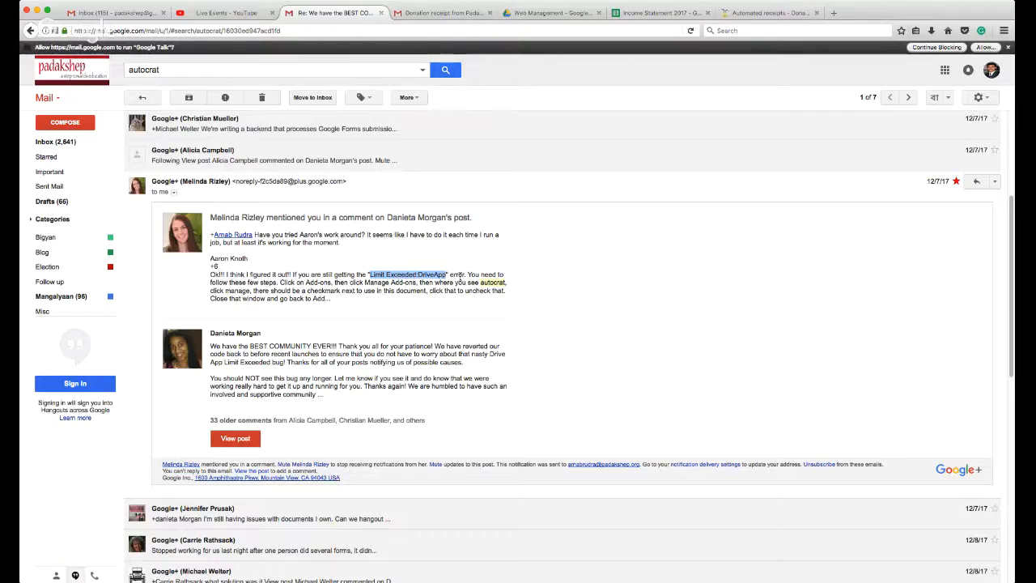
left_click_drag(469, 274, 184, 295)
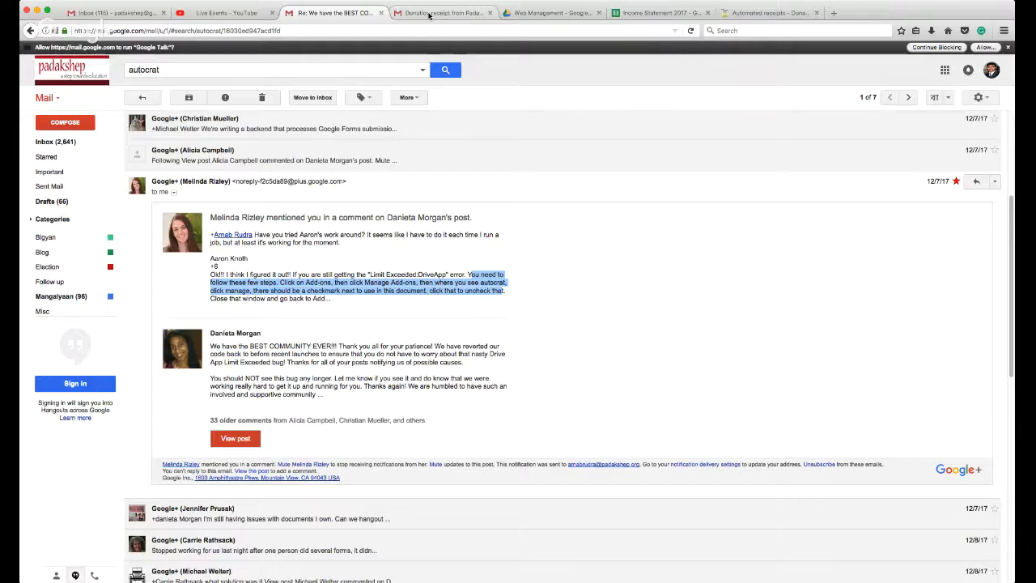
Open autoCrat's details in the Income Statement 2017 spreadsheet's add-on manager and show its "Use in this document" option
left_click(661, 14)
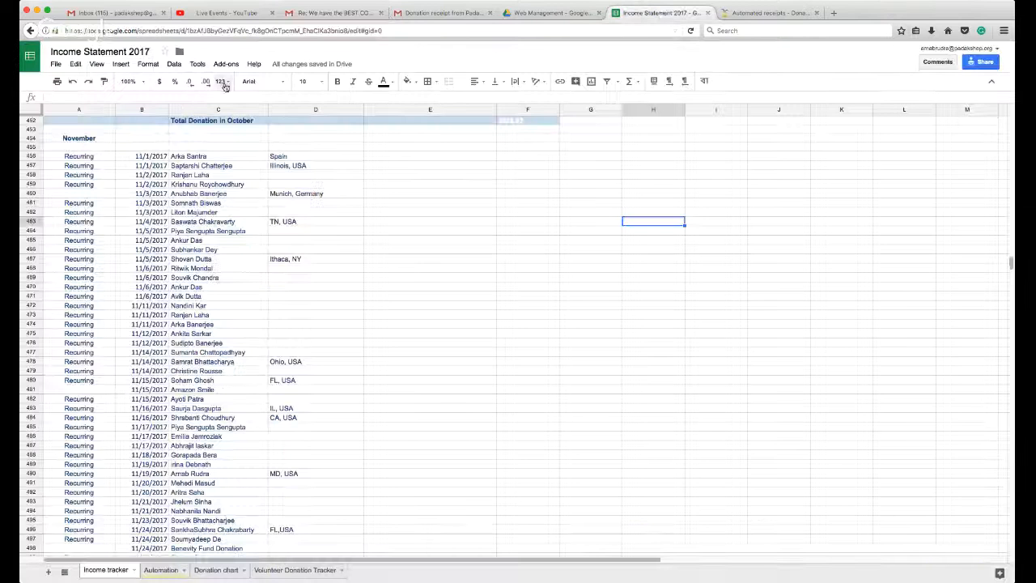
left_click(226, 63)
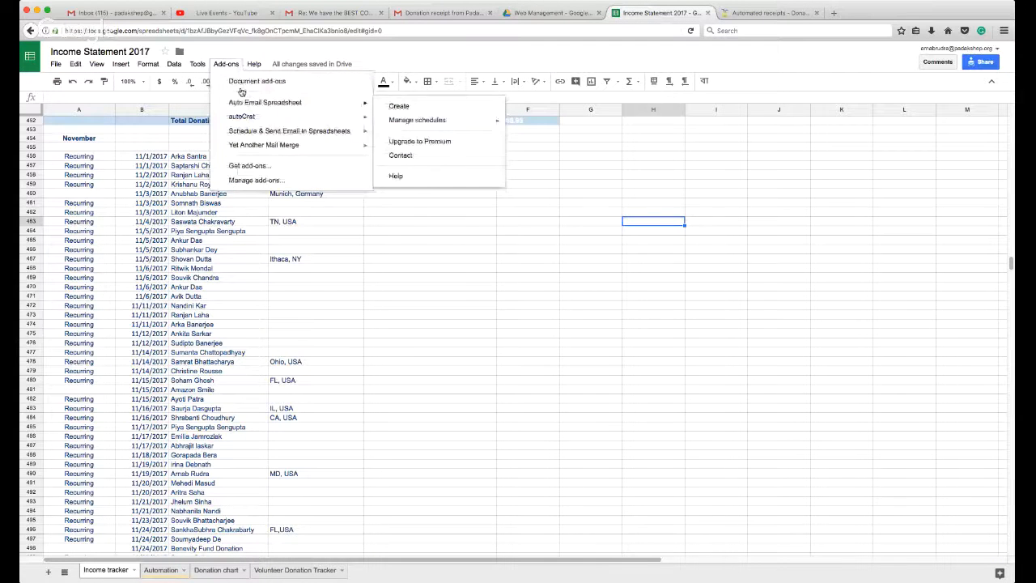
left_click(250, 183)
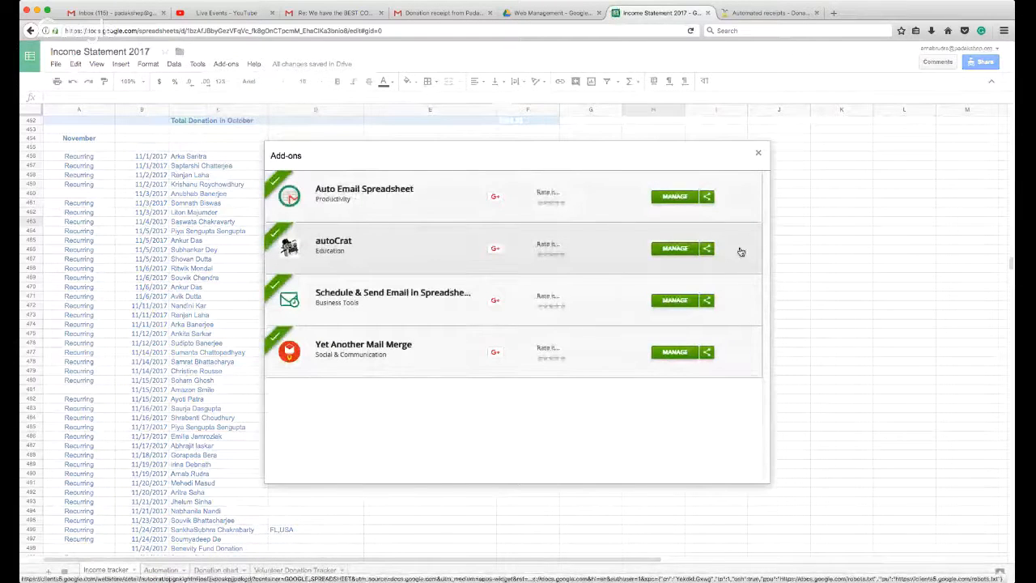
left_click(389, 243)
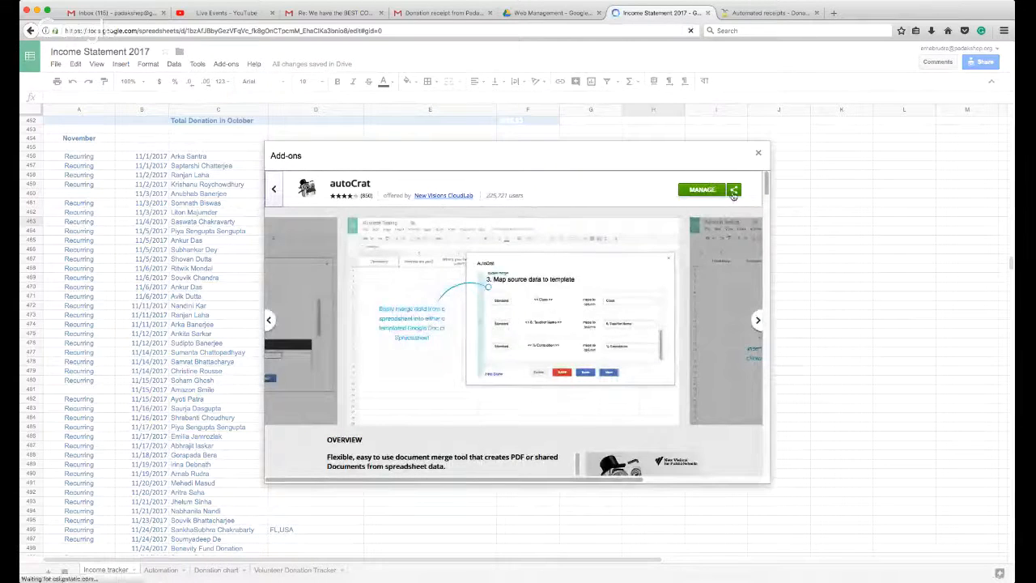
left_click(701, 191)
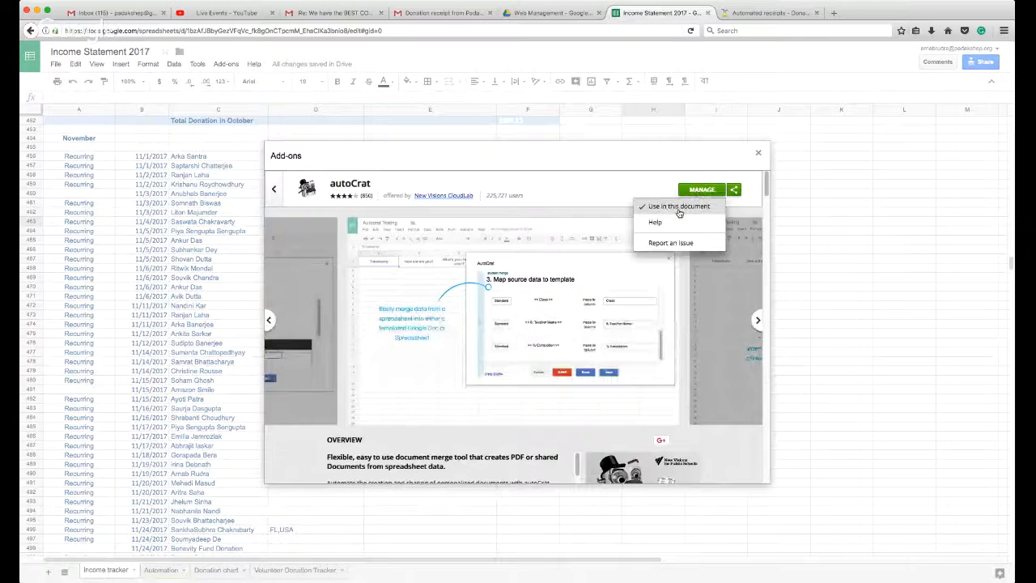
Compare the workaround email with autoCrat's "Use in this document" option, close the add-on manager, and return to the email
left_click(430, 14)
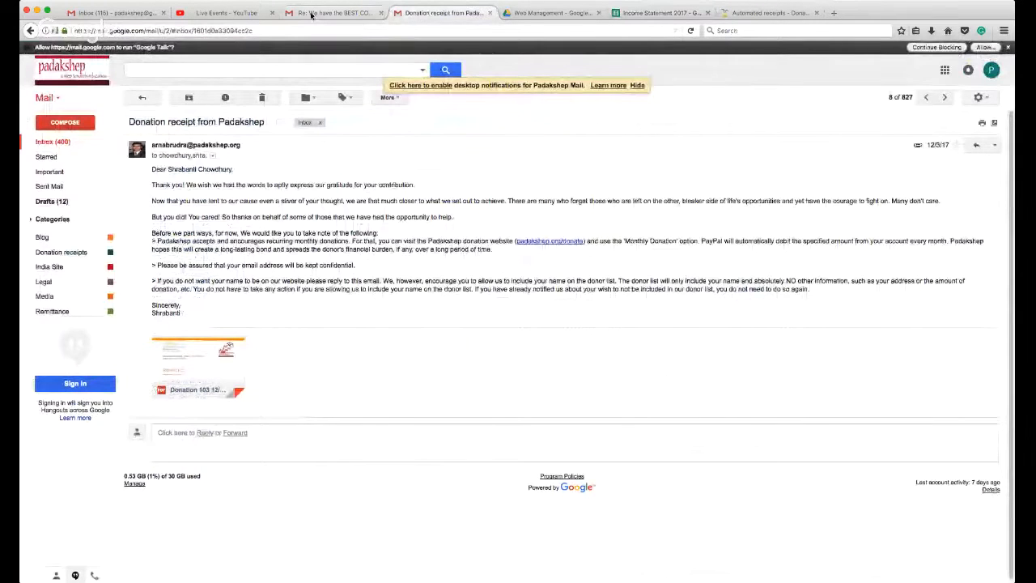
left_click(311, 14)
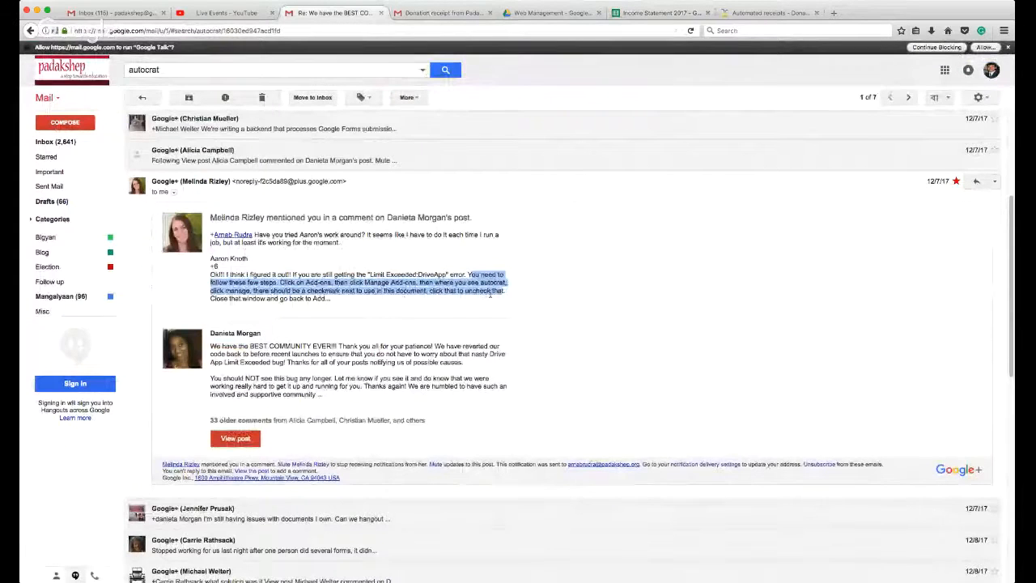
left_click(652, 13)
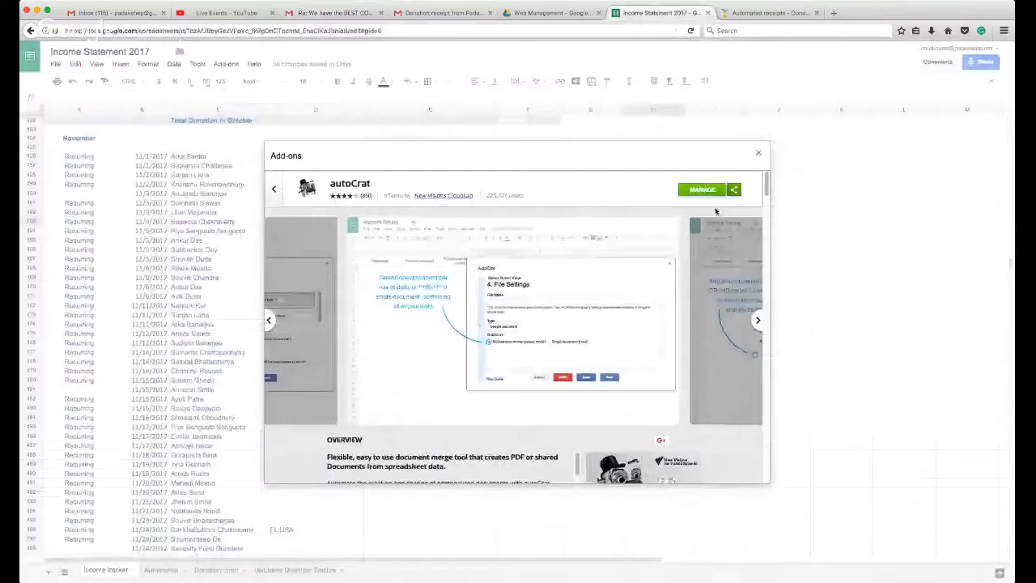
left_click(706, 192)
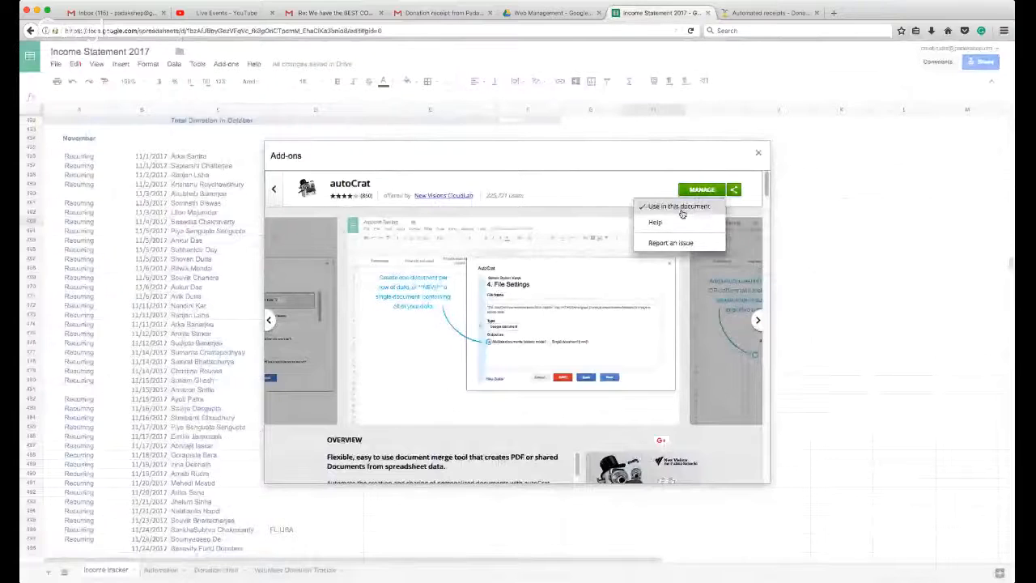
left_click(599, 186)
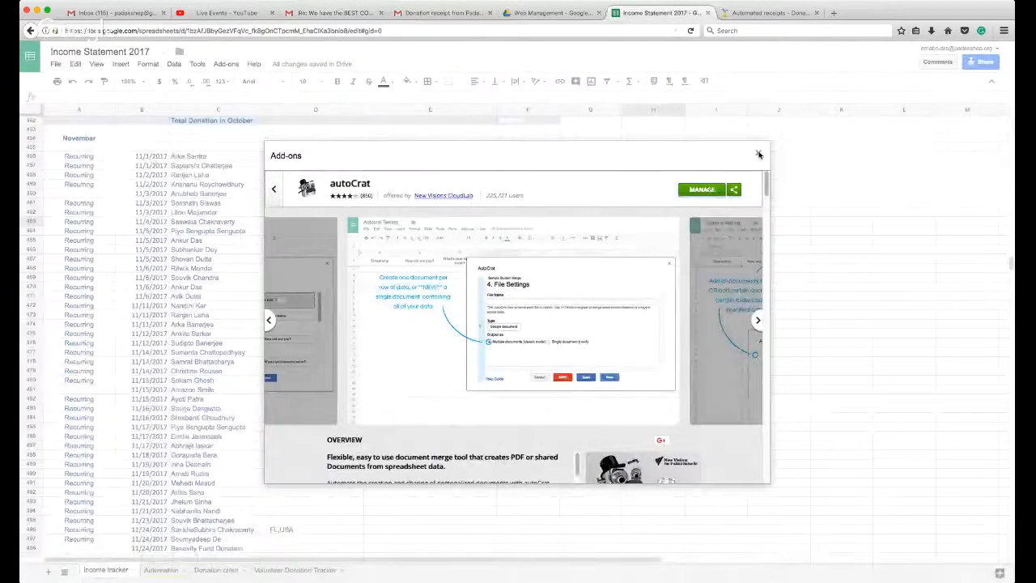
left_click(760, 153)
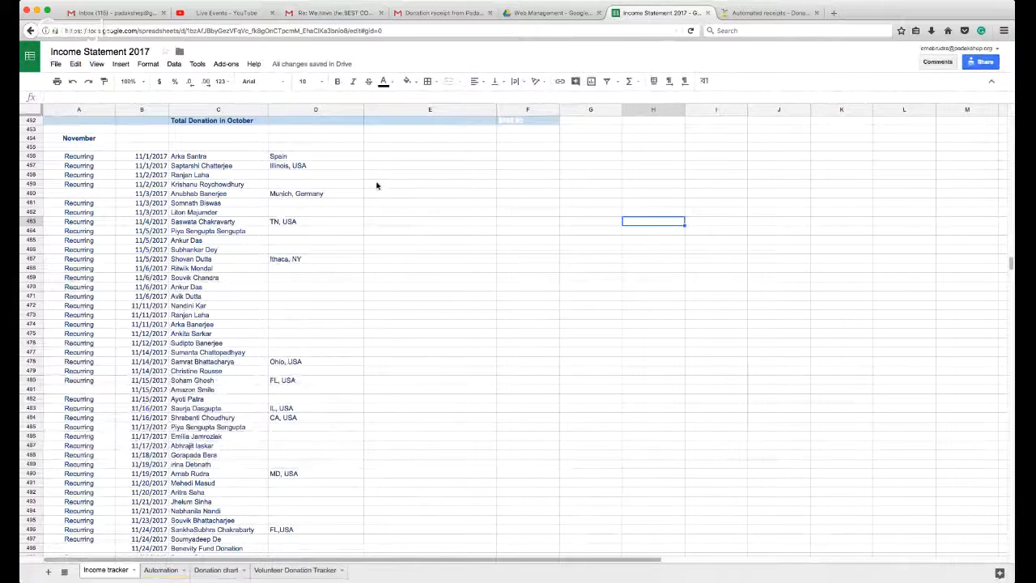
left_click(319, 13)
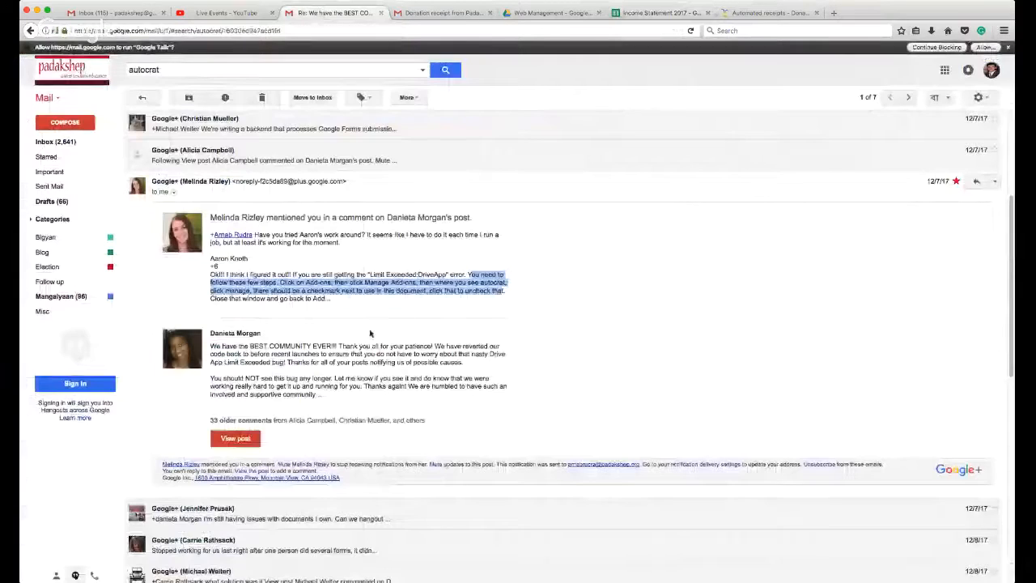